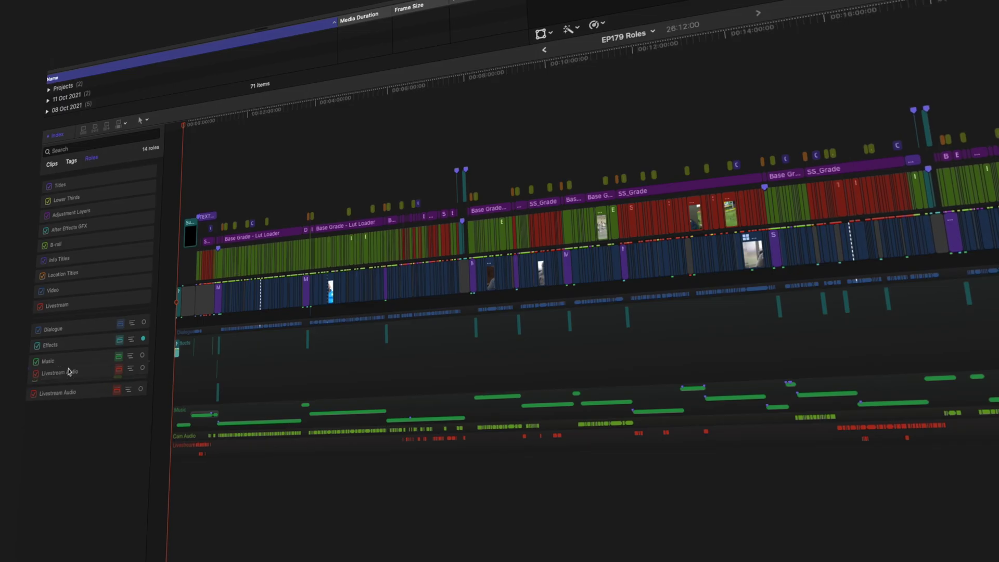
Drag the Livestream Audio role up so its lane sits directly below Dialogue.
left_click_drag(67, 373, 61, 346)
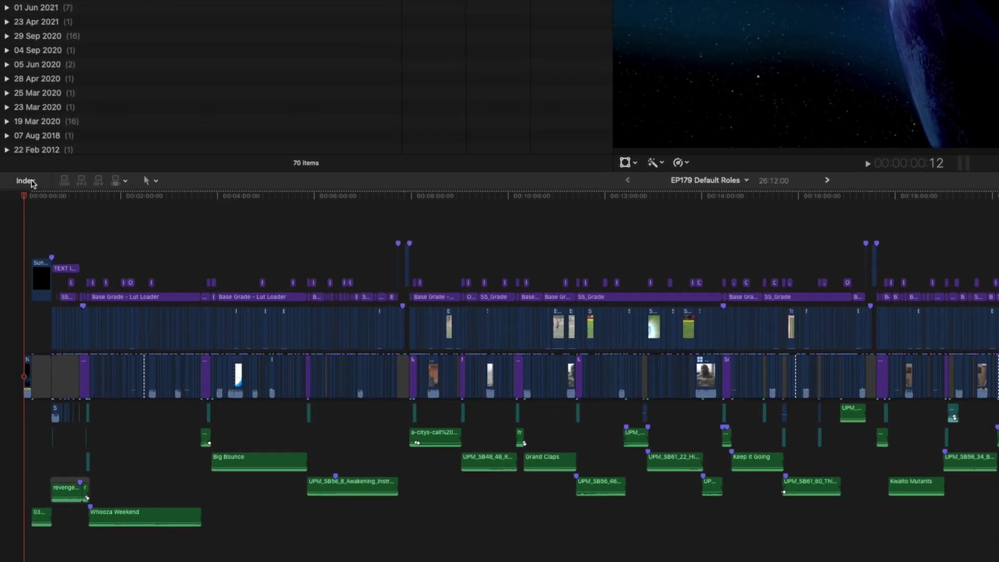
Show the Roles list in the timeline Index and switch to the EP179 All Roles project.
left_click(18, 299)
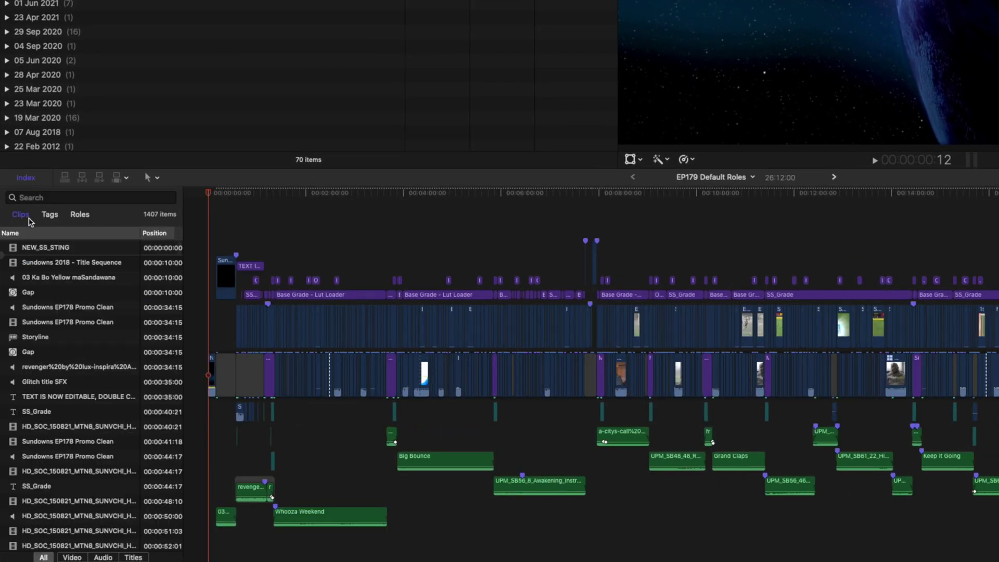
left_click(79, 215)
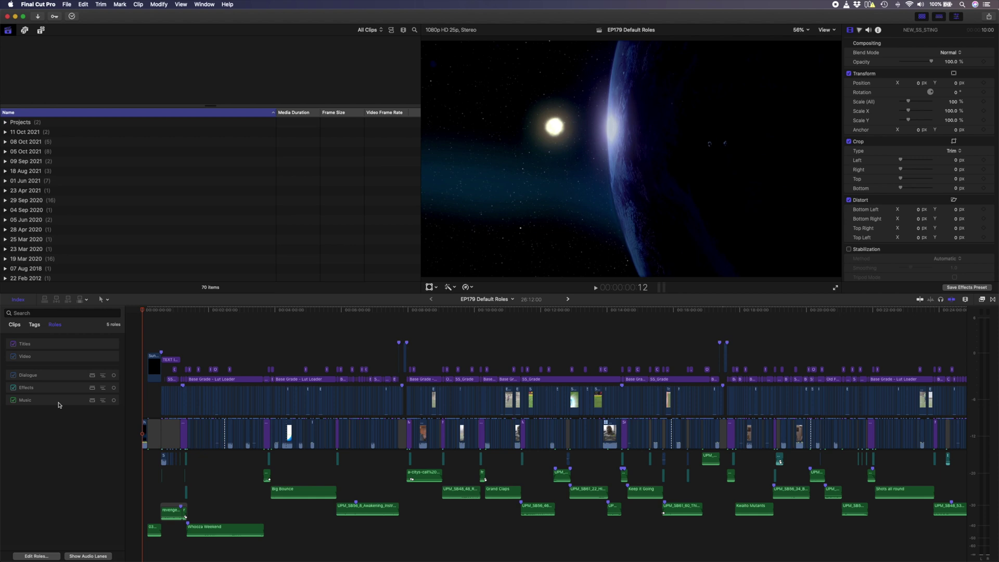
key("super+bracketleft")
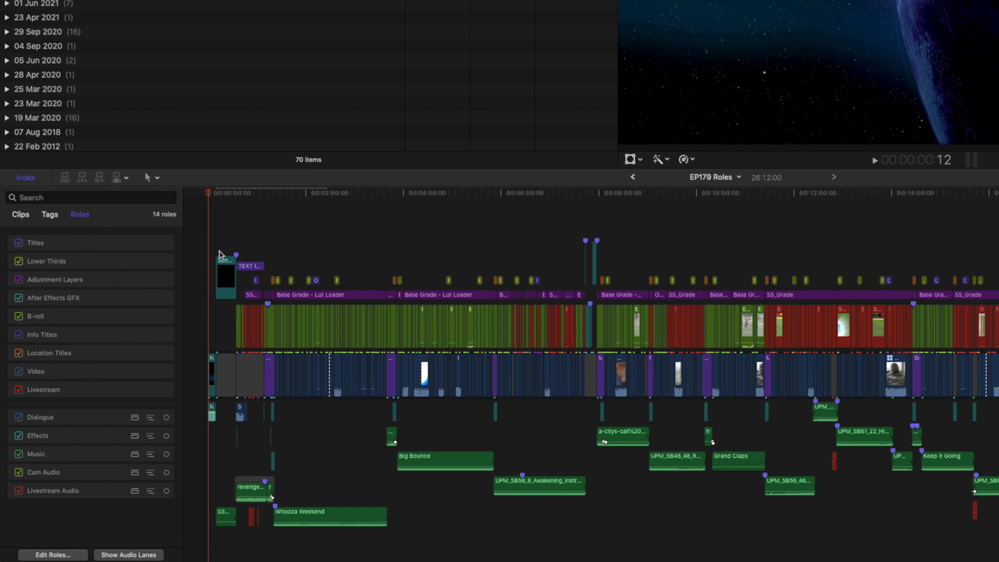
Select each video role's clips in turn: Lower Thirds, Adjustment Layers, After Effects GFX, B-roll, Info Titles, Location Titles, Livestream.
left_click(64, 262)
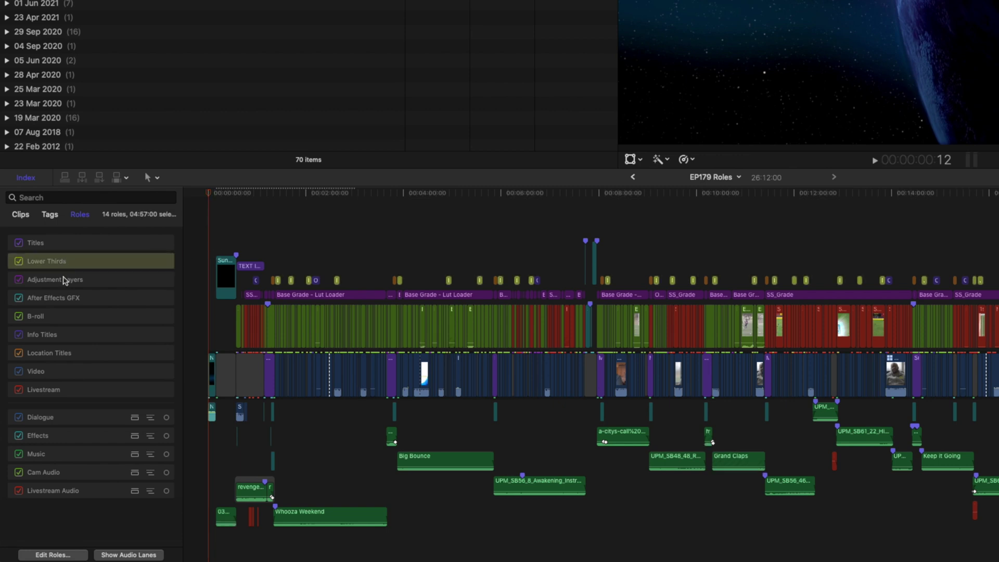
left_click(63, 281)
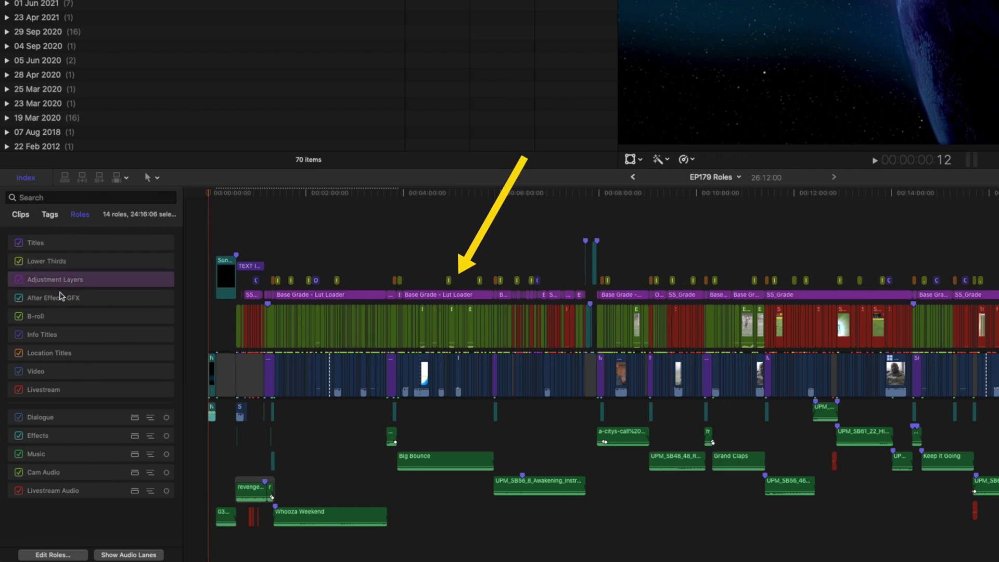
left_click(61, 300)
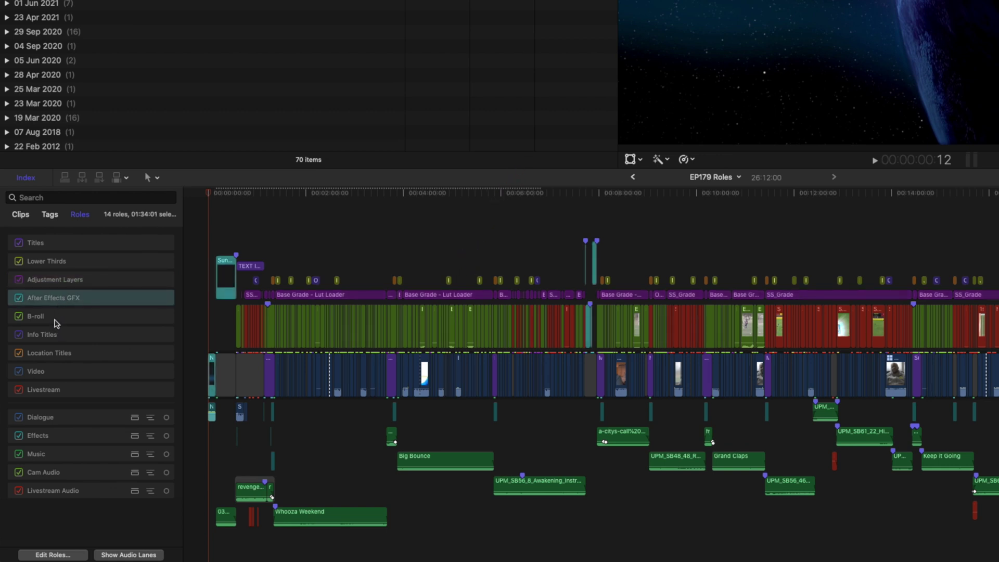
left_click(55, 321)
left_click(54, 335)
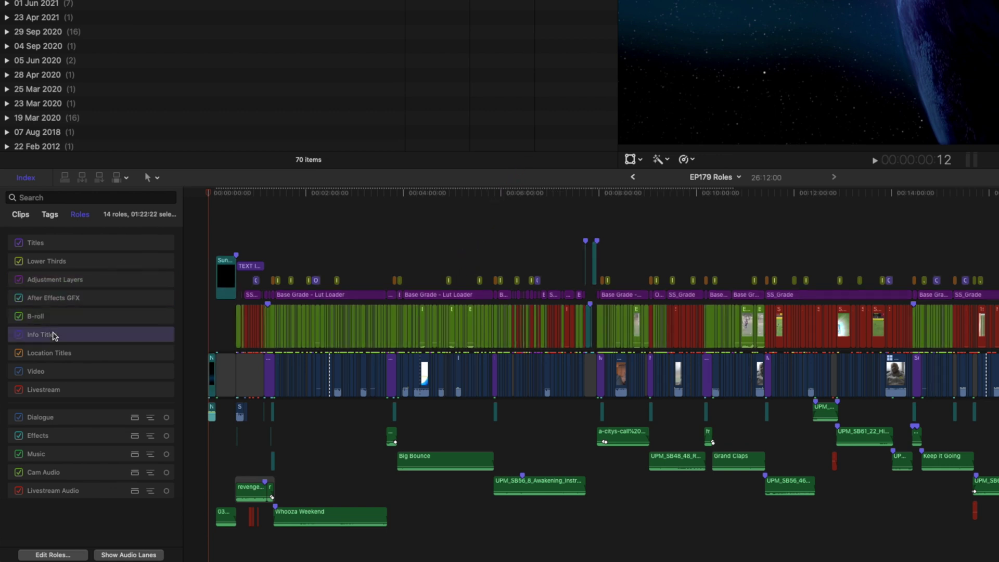
left_click(53, 355)
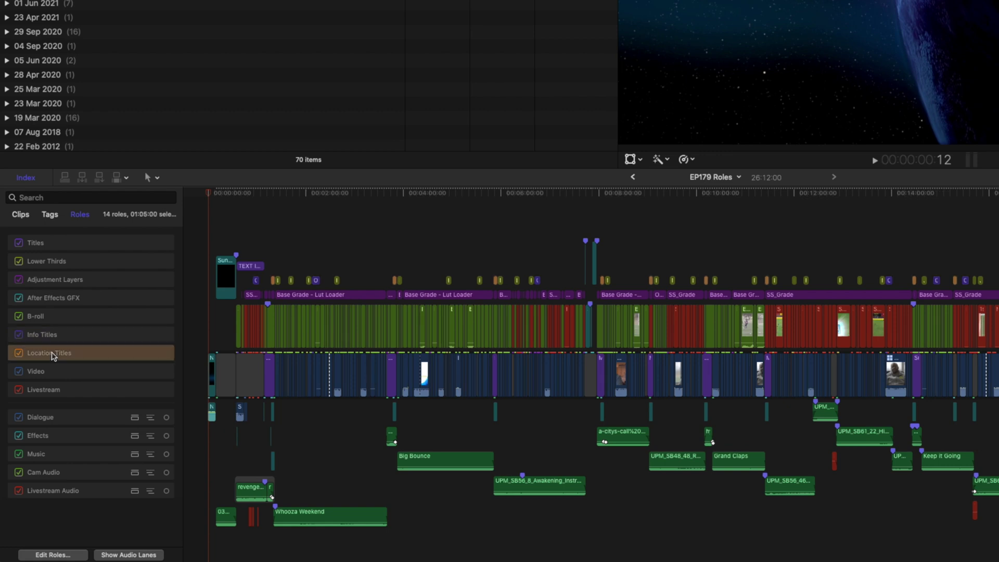
left_click(55, 391)
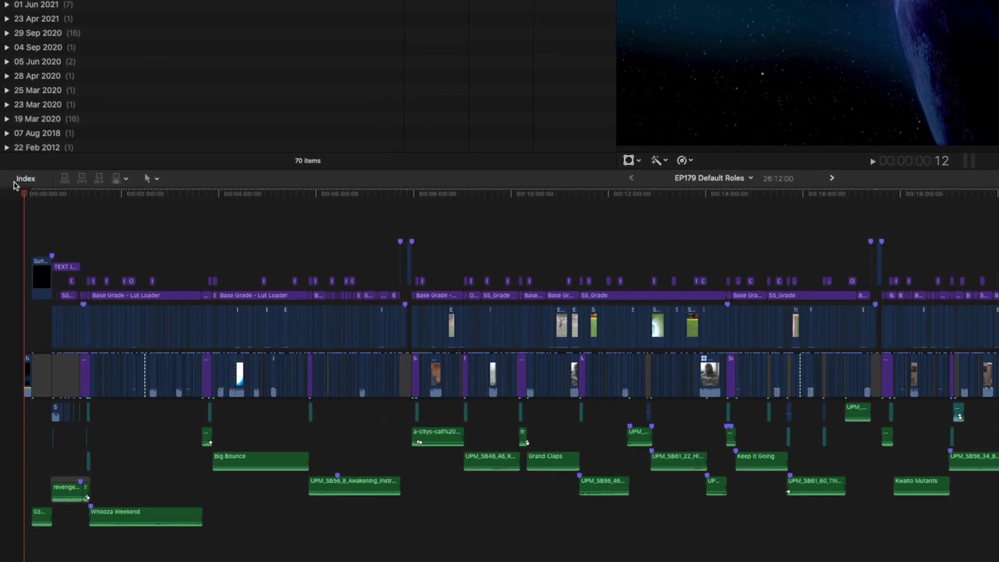
In the role editor, add a new video role named B-roll and colour it green.
left_click(10, 302)
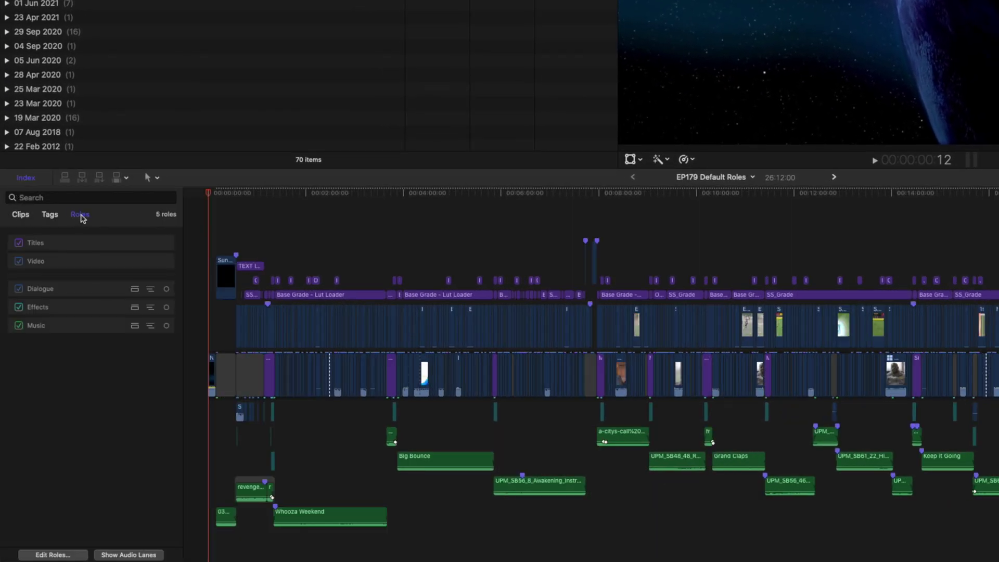
left_click(70, 555)
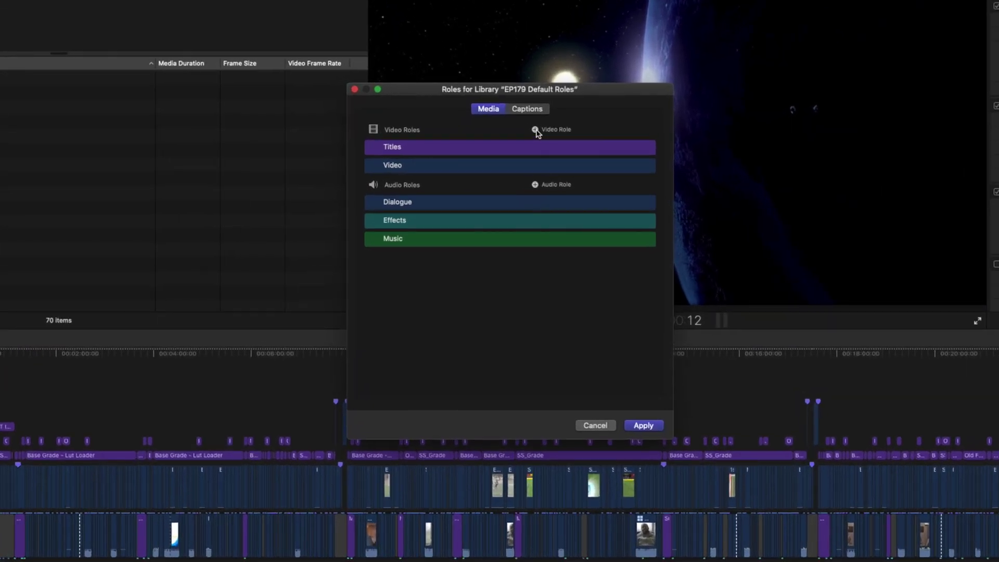
left_click(534, 157)
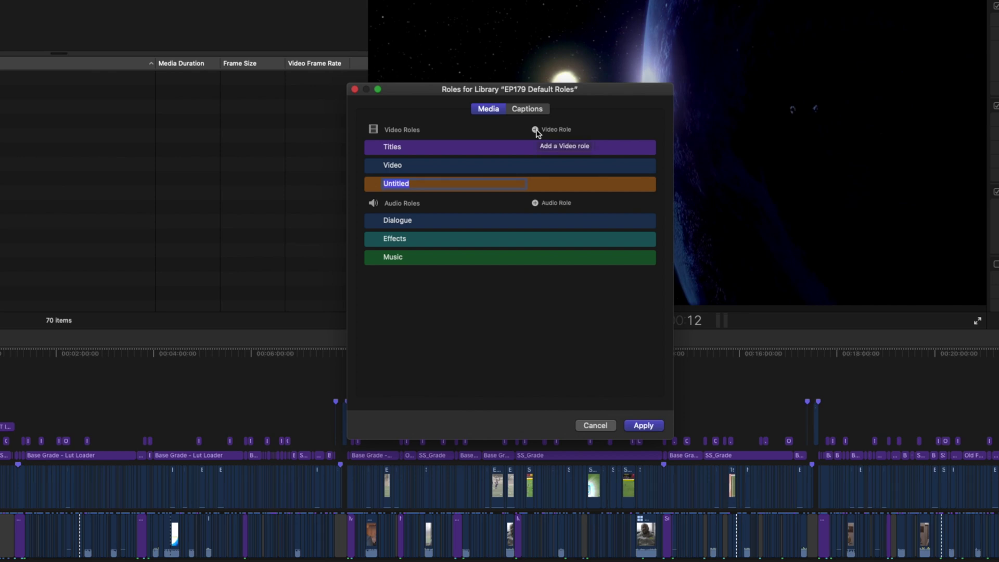
type("B-roll")
left_click(607, 184)
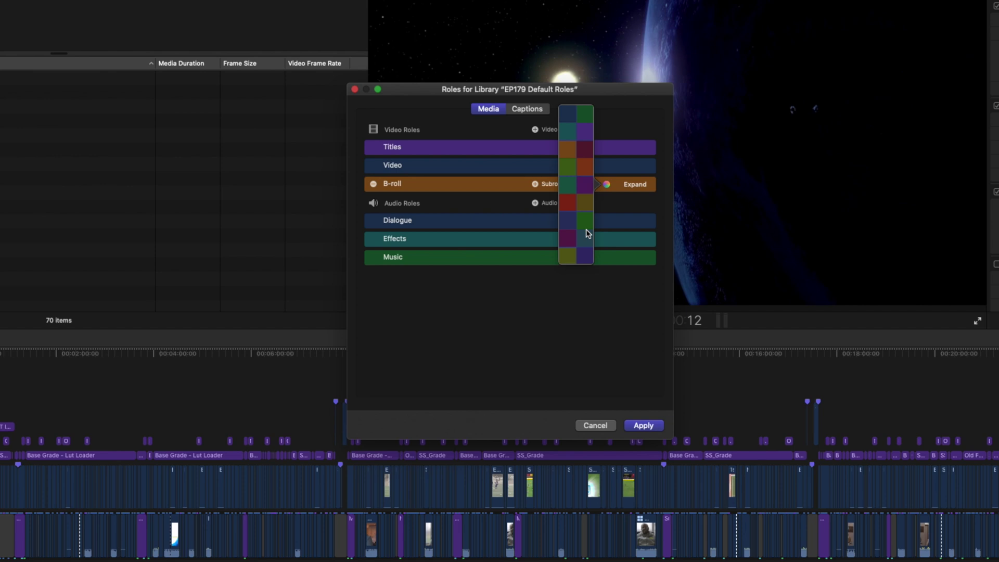
left_click(567, 167)
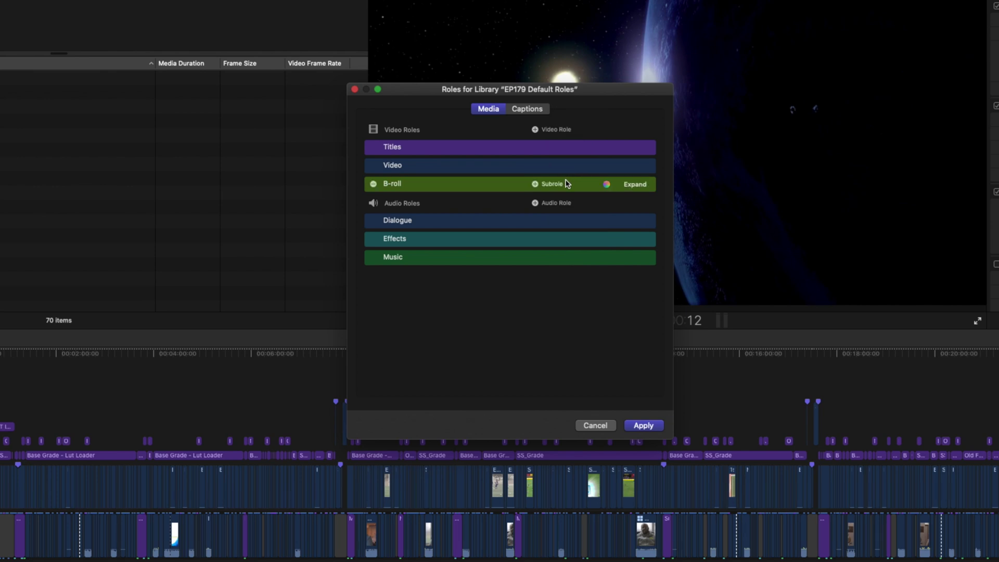
Add a green Cam Audio audio role and apply the role changes.
left_click(534, 202)
type("Cam Audio")
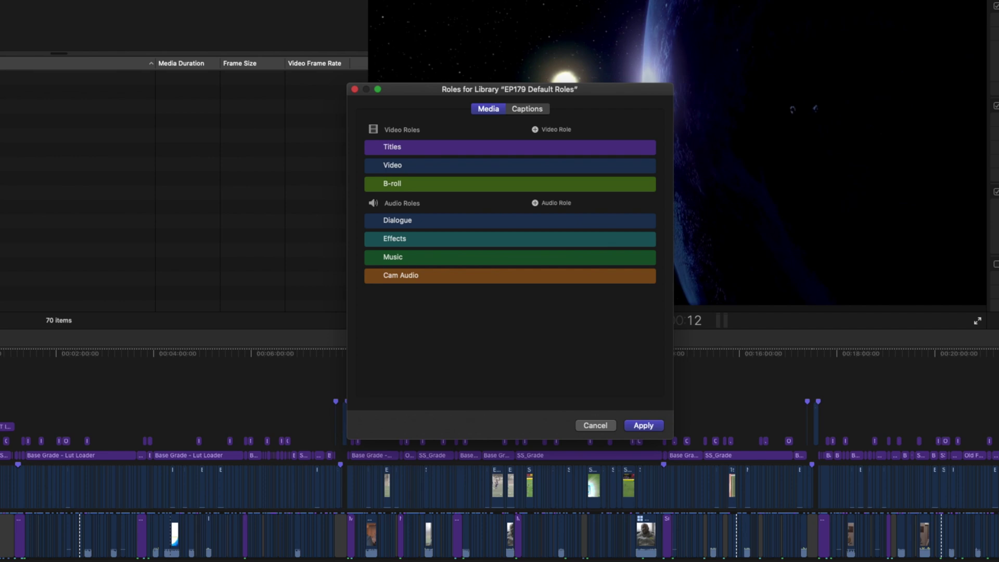
left_click(606, 276)
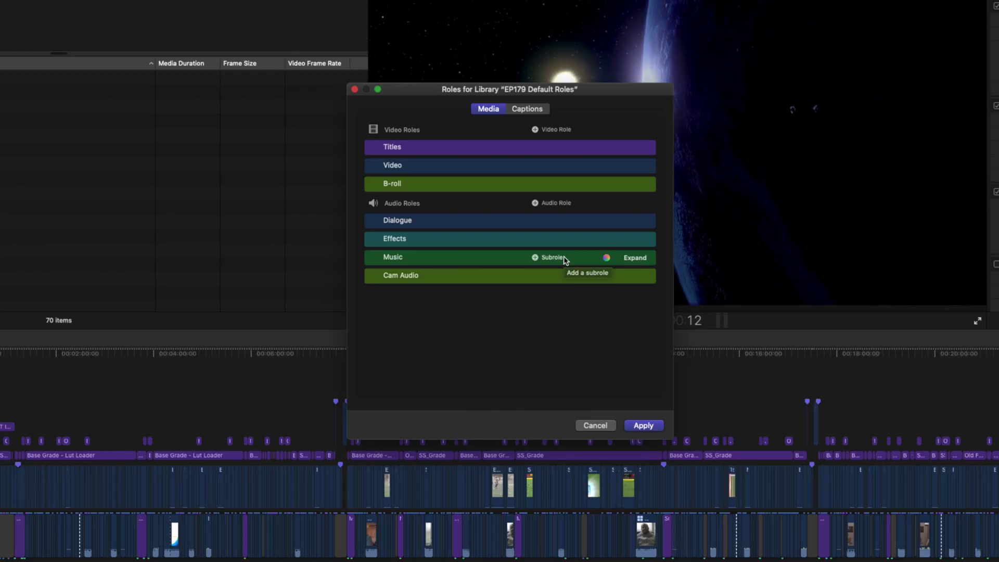
left_click(643, 425)
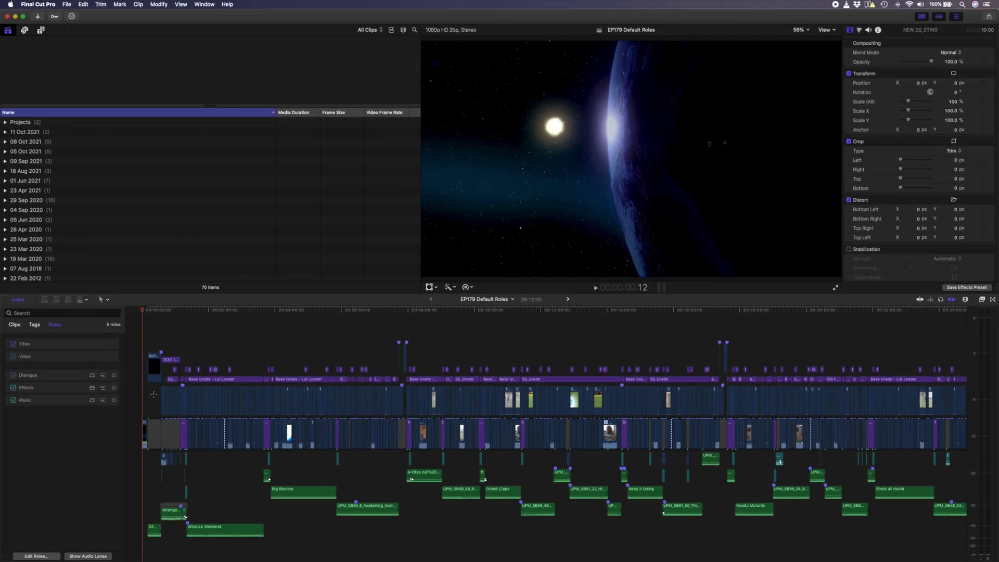
Assign the B-roll video role to the opening range of primary-storyline clips.
left_click_drag(154, 394, 186, 398)
right_click(253, 341)
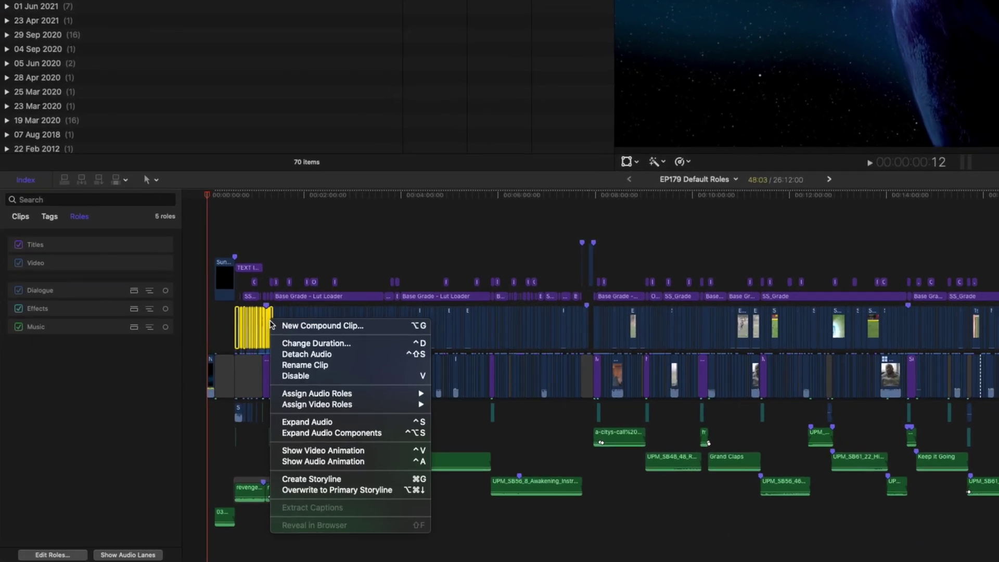
mouse_move(326, 416)
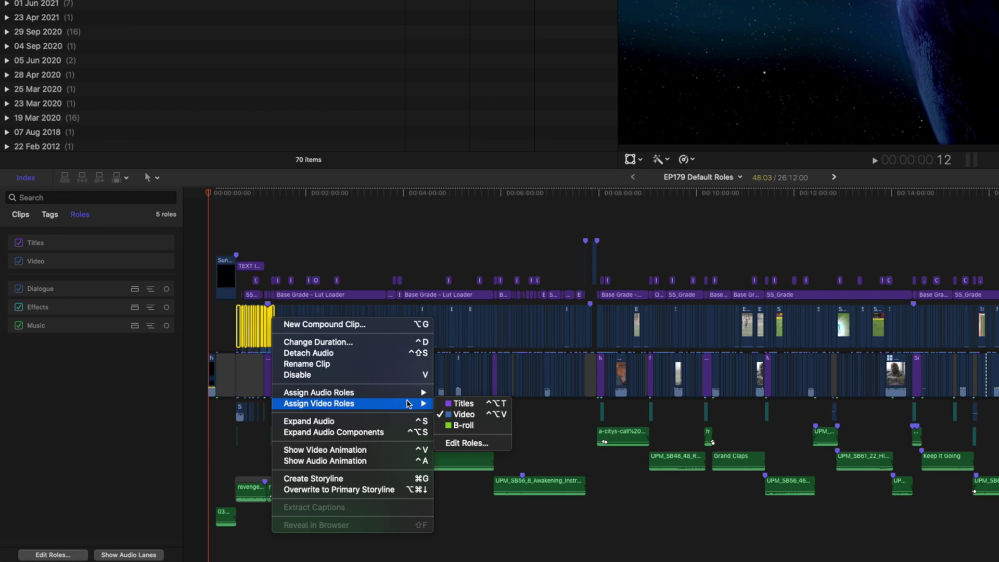
left_click(481, 425)
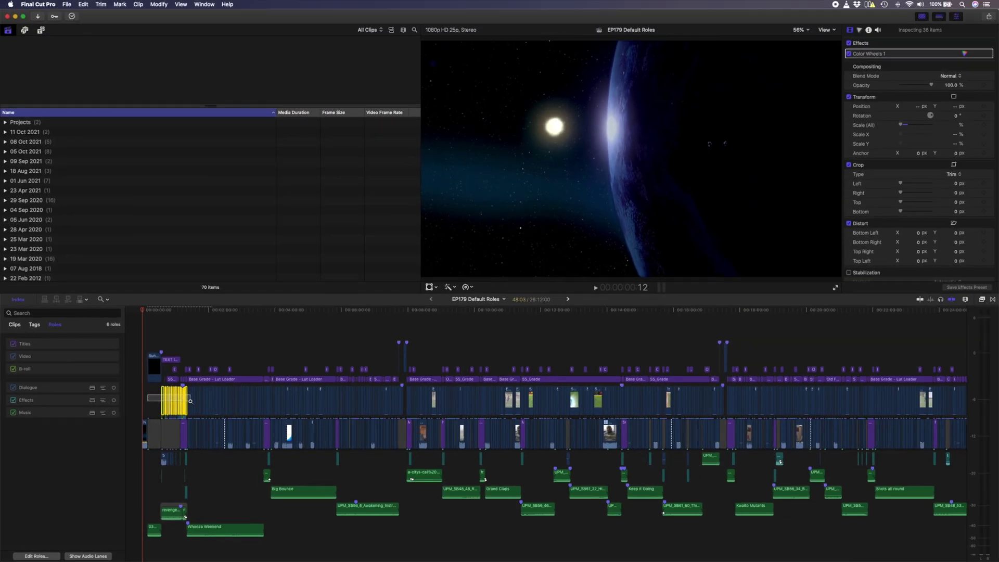
Zoom in on the opening section and assign the Cam Audio role to the selected clips.
key("super+equal")
key("super+equal")
key("super+equal")
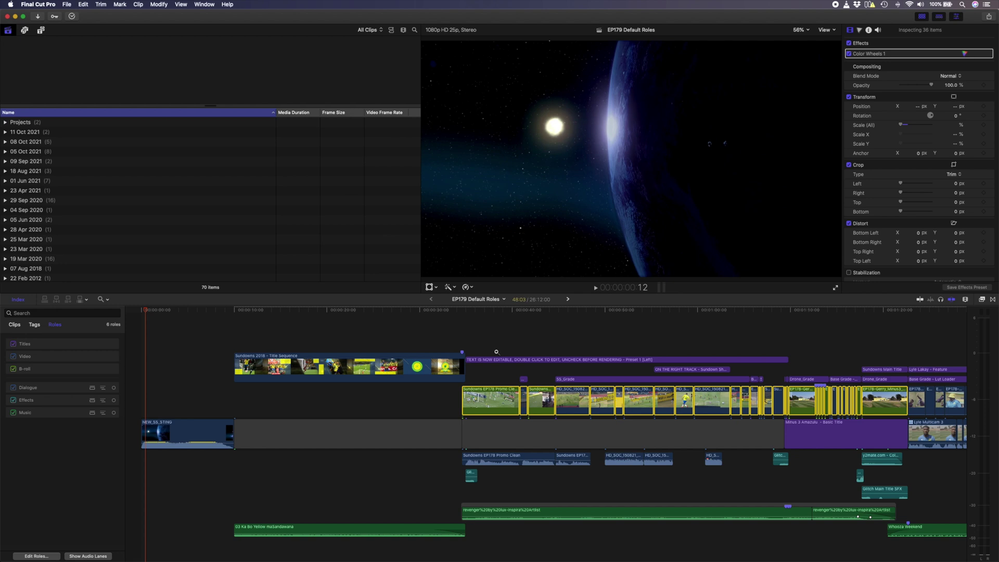
key("a")
right_click(574, 400)
mouse_move(594, 451)
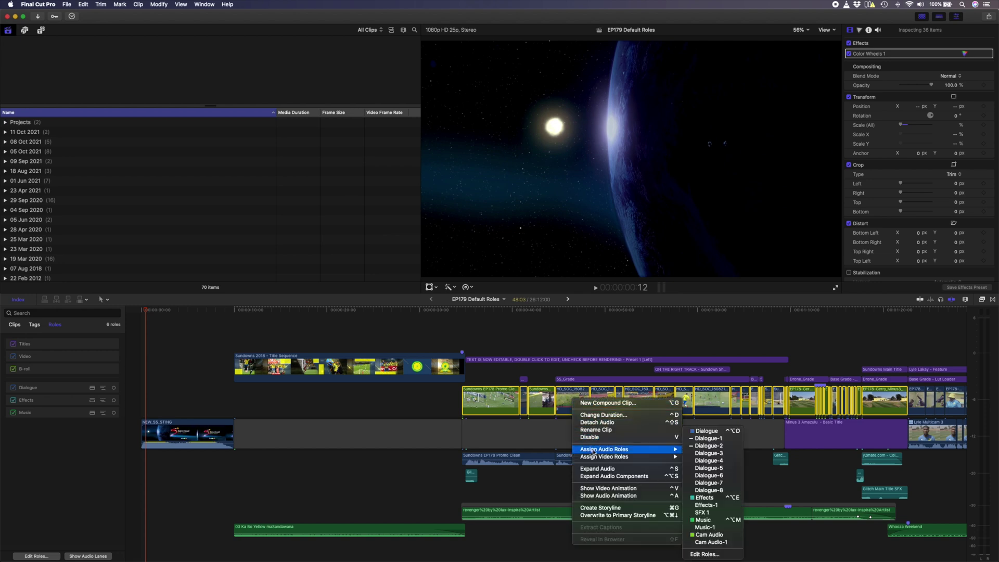
left_click(703, 534)
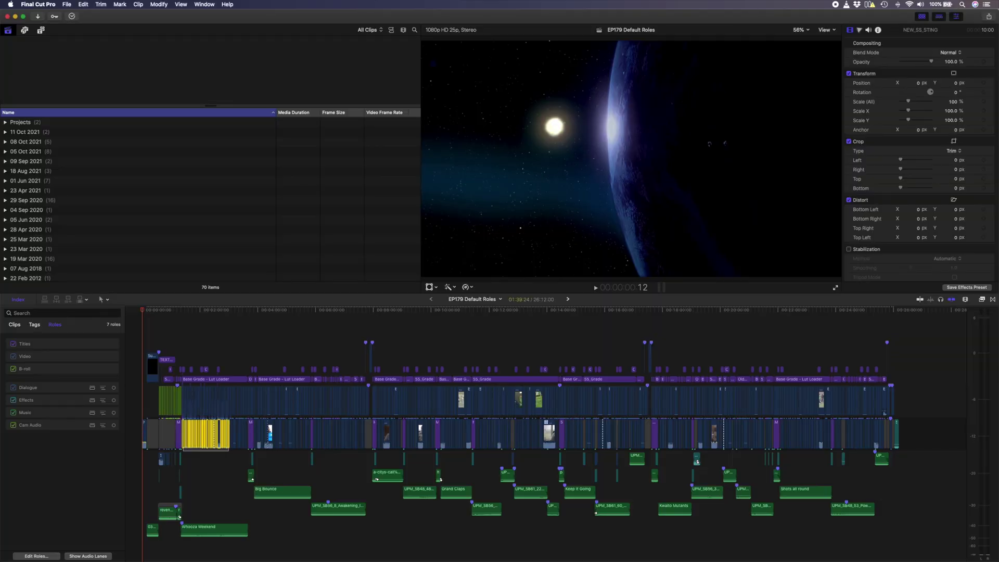
Create a new speaker subrole under the Dialogue audio role and confirm its name.
left_click_drag(803, 429, 868, 430)
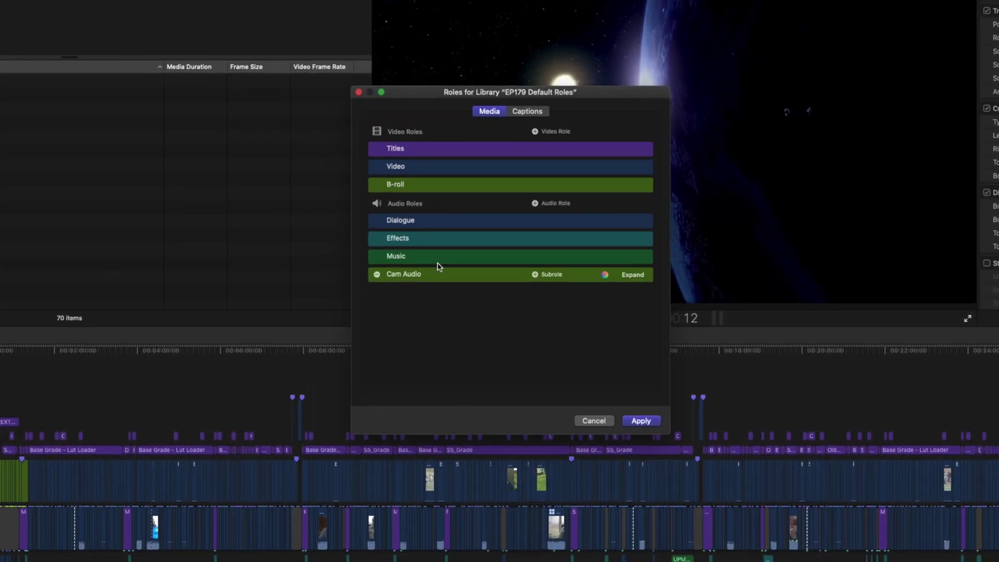
mouse_move(467, 223)
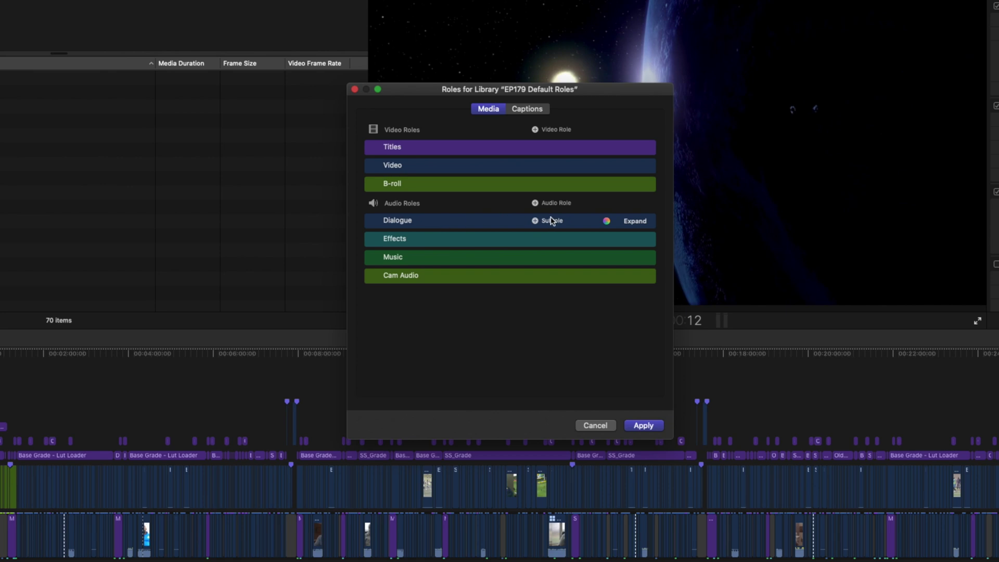
left_click(535, 221)
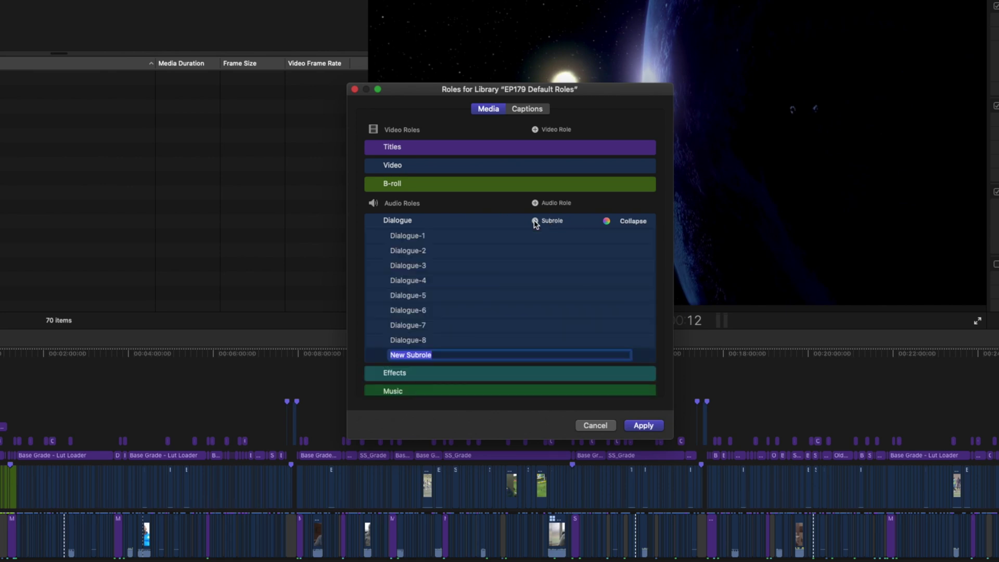
left_click(403, 237)
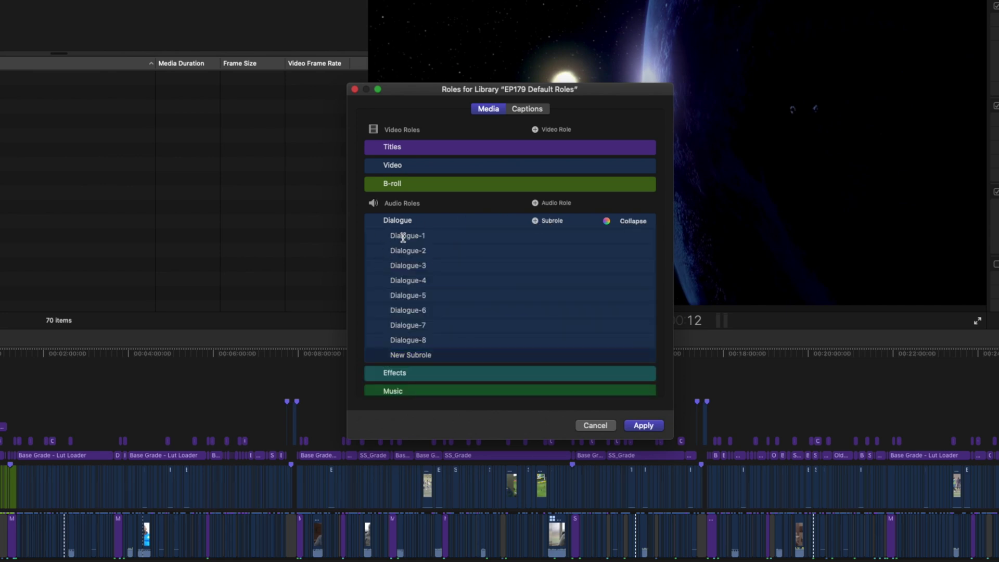
key("Return")
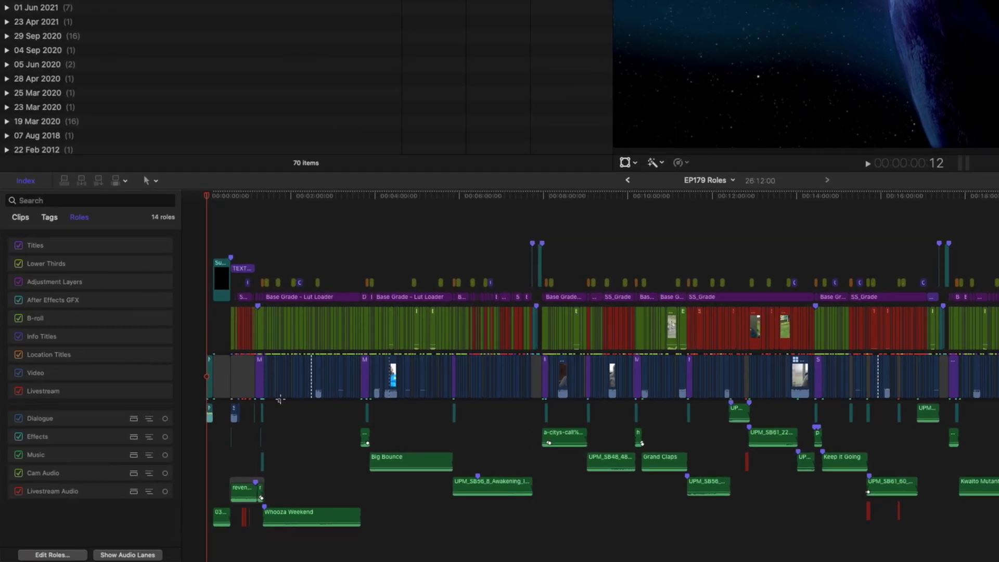
left_click(190, 446)
Reassign two dialogue clips' audio to their matching Dialogue speaker subroles.
right_click(284, 385)
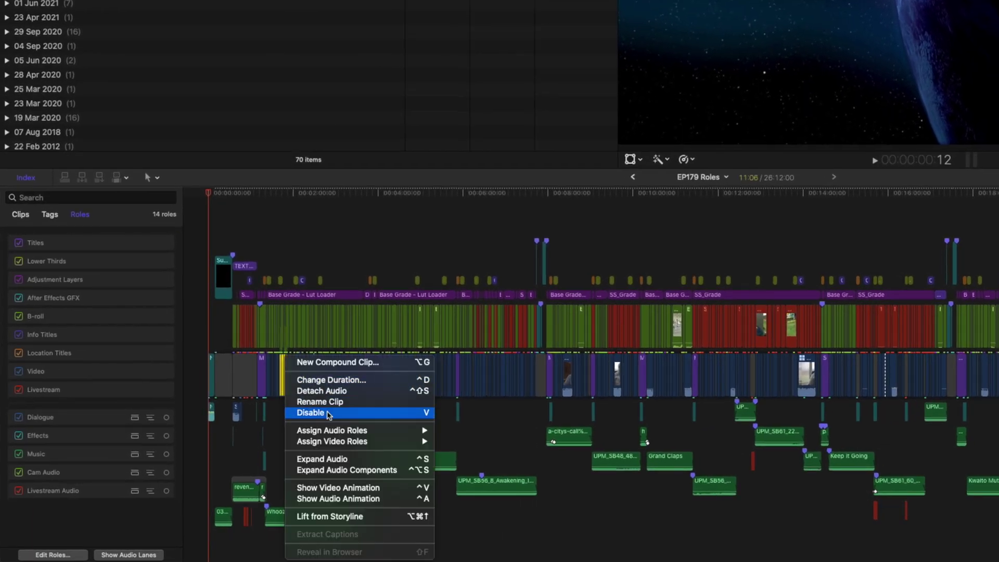
mouse_move(373, 430)
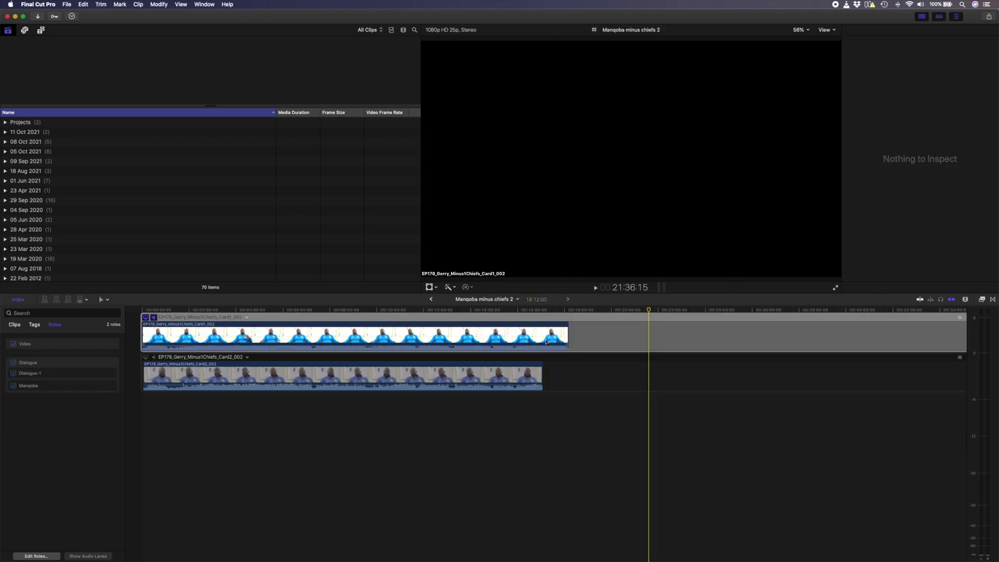
right_click(535, 334)
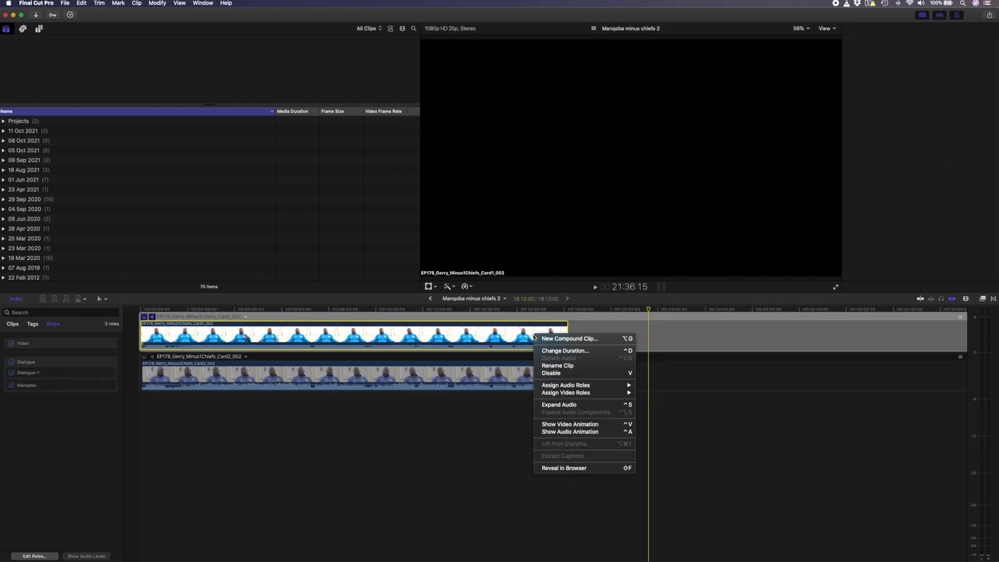
mouse_move(577, 385)
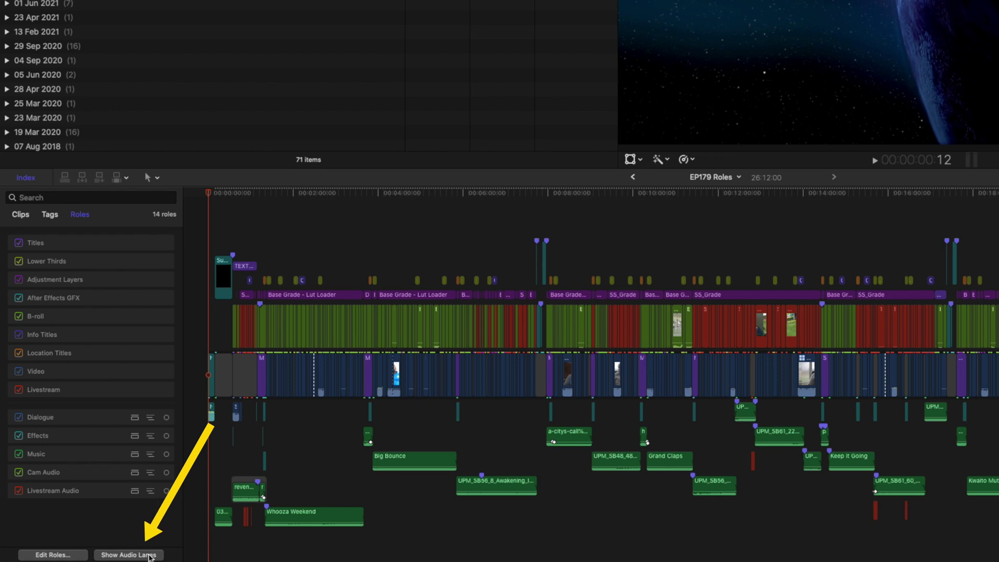
Show audio lanes by role, enlarge the timeline, and expand Dialogue into its speaker subrole lanes.
left_click(152, 556)
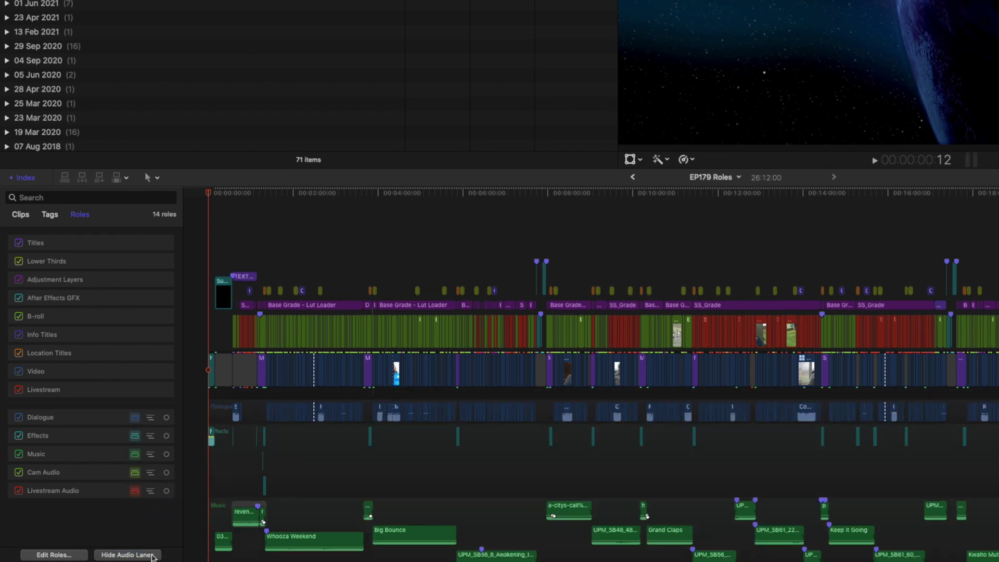
scroll(218, 506, "down", 3)
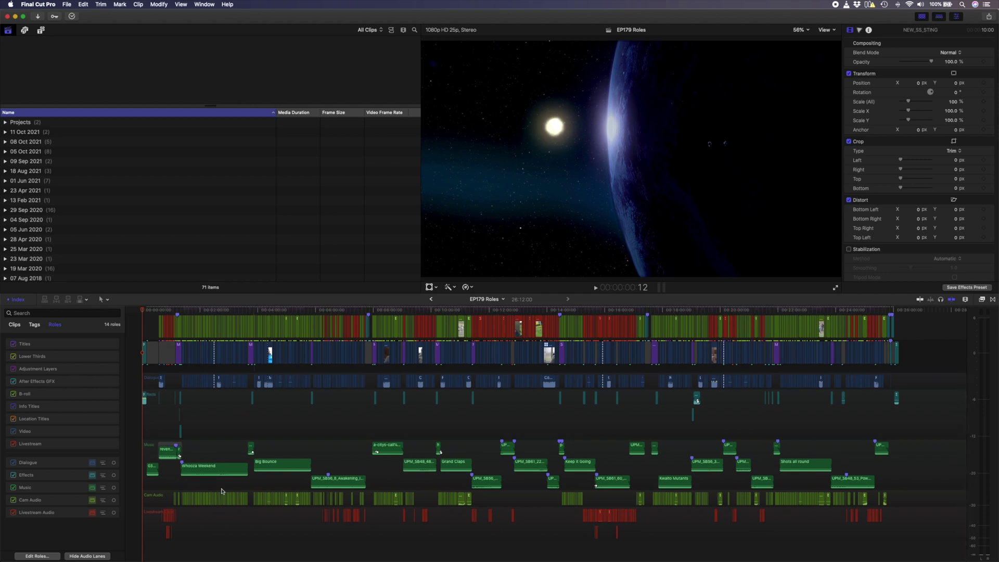
left_click_drag(284, 293, 281, 118)
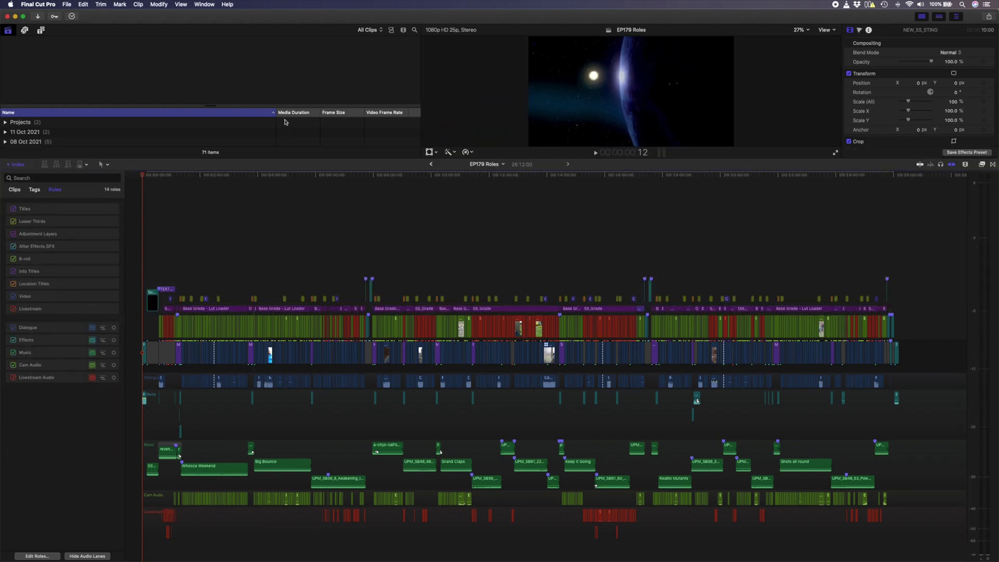
left_click(104, 328)
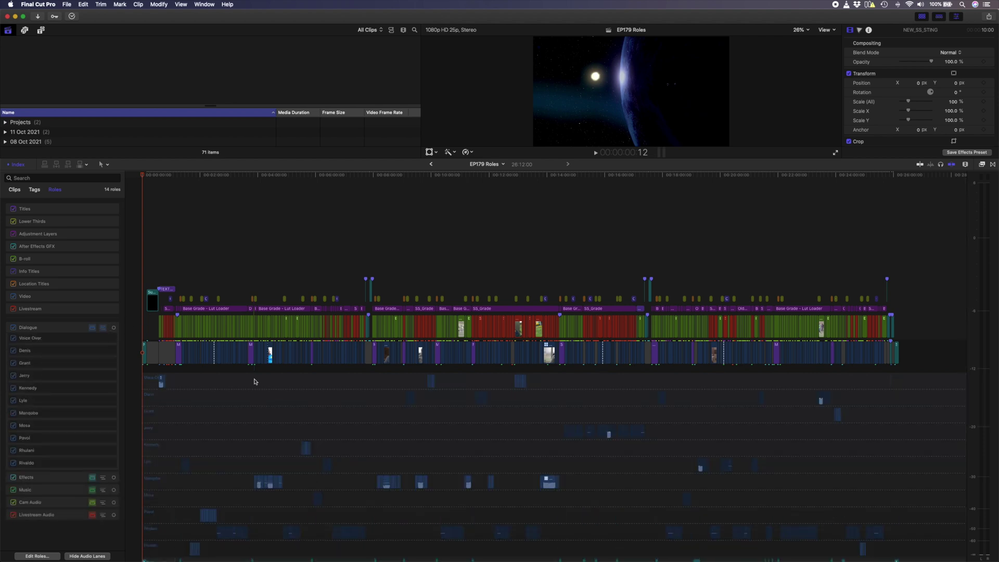
scroll(255, 381, "down", 2)
scroll(255, 381, "down", 3)
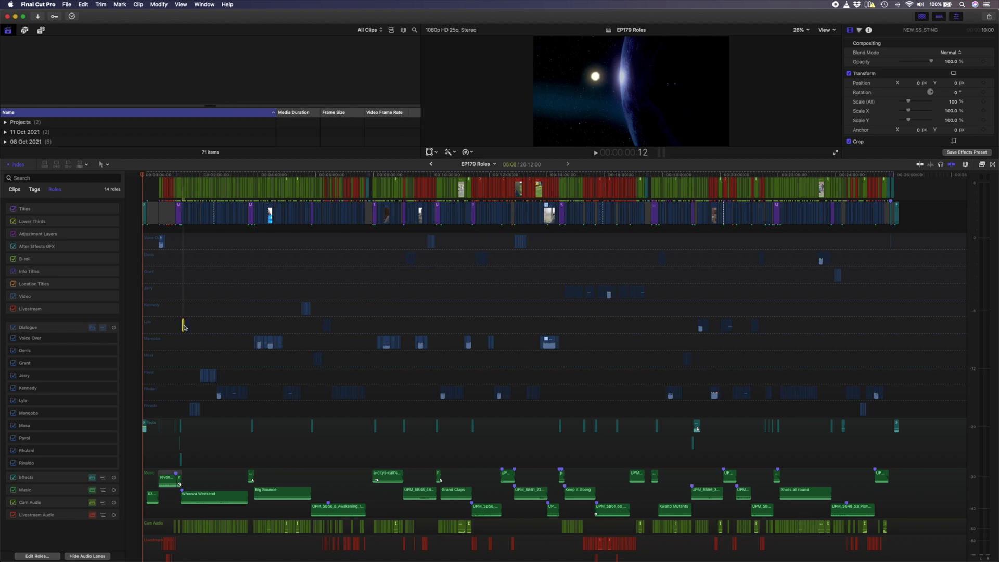
left_click(870, 103)
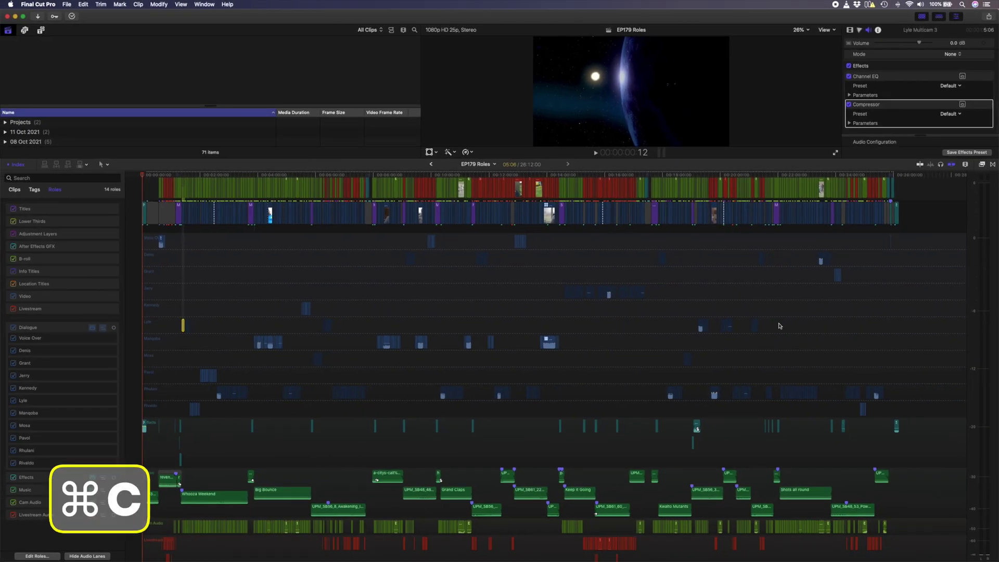
Paste the Channel EQ and Compressor effects onto all 53 clips in the speaker's subrole lane.
left_click_drag(779, 326, 186, 326)
key("super+shift+v")
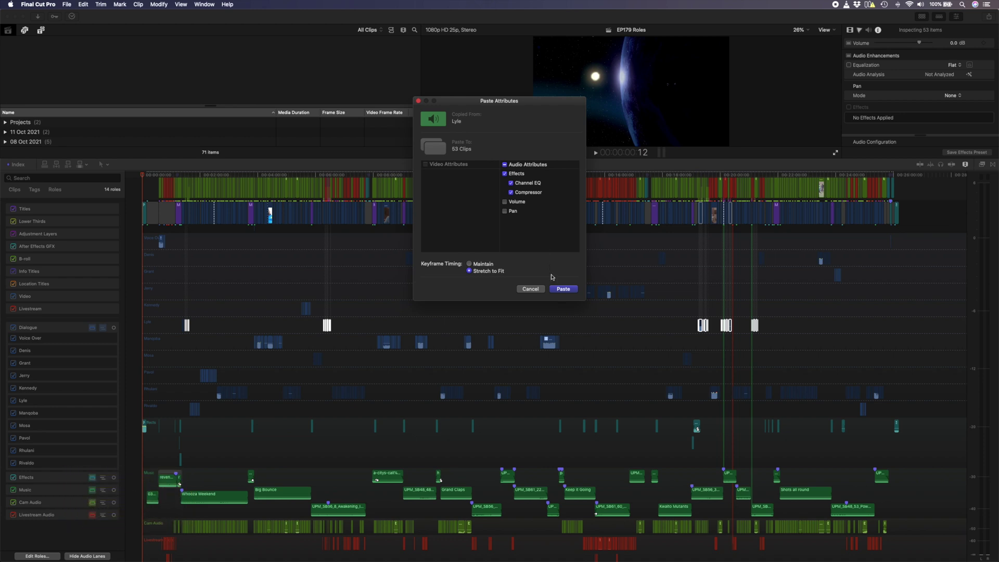
left_click(560, 290)
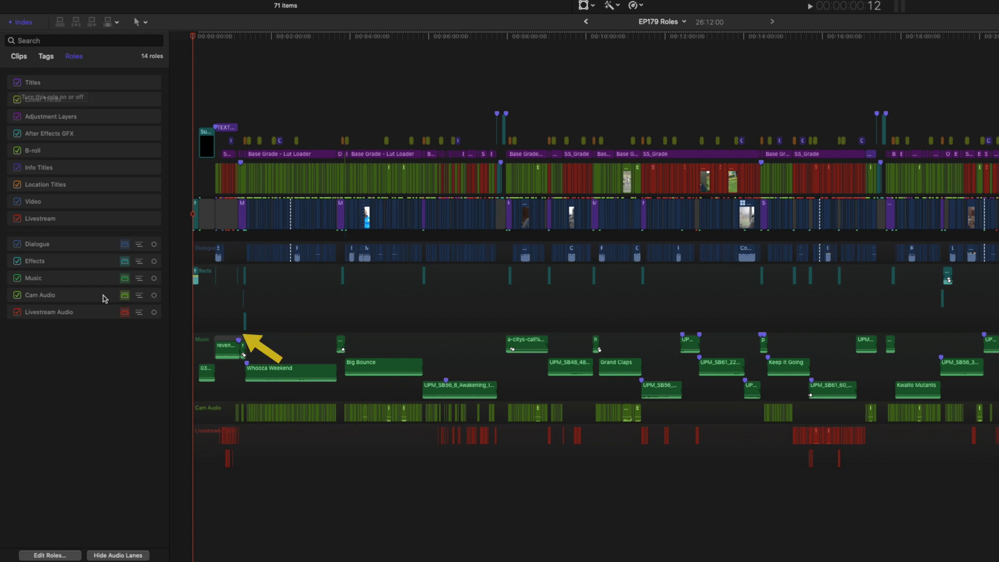
Focus the Music audio lane, collapsing the others, then switch lane focus to Effects.
left_click(154, 280)
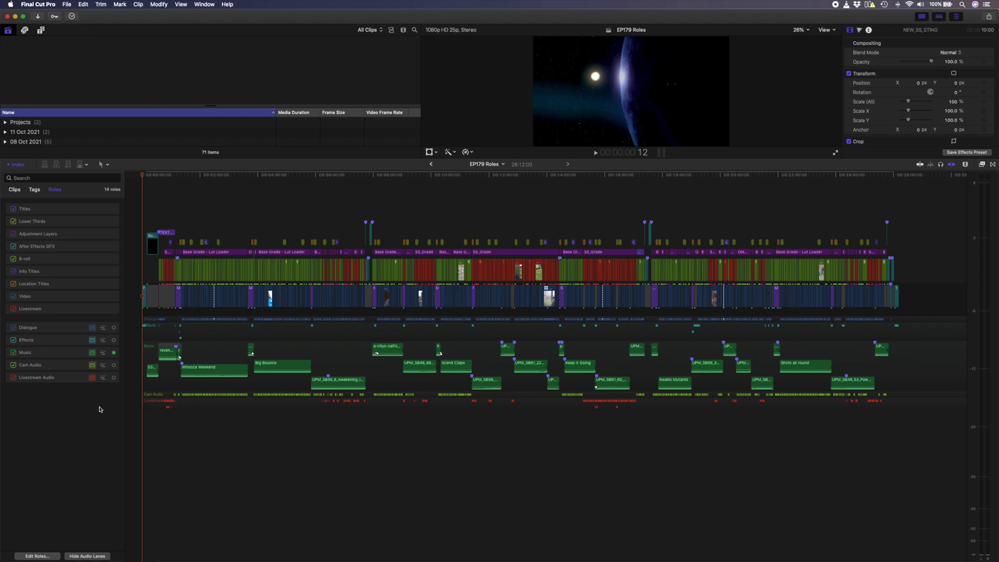
left_click(114, 342)
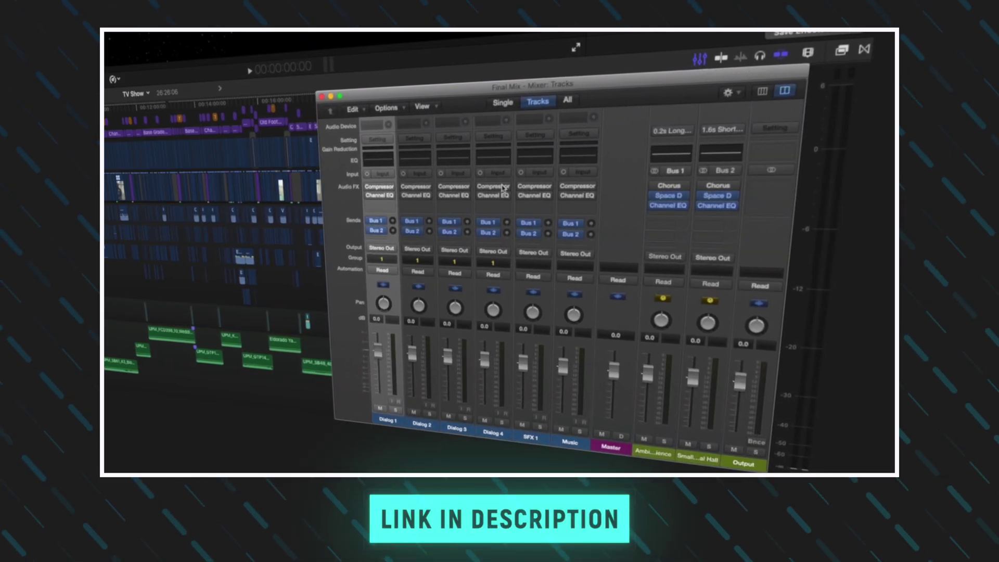
mouse_move(429, 190)
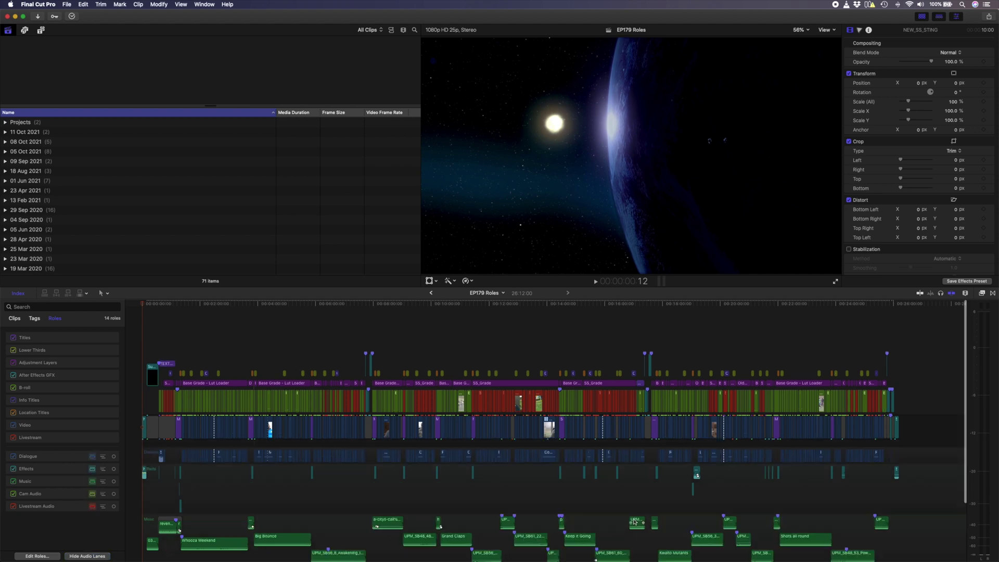
Group all Music role clips into a compound clip named Music and lower its volume to -7 dB.
scroll(659, 518, "down", 3)
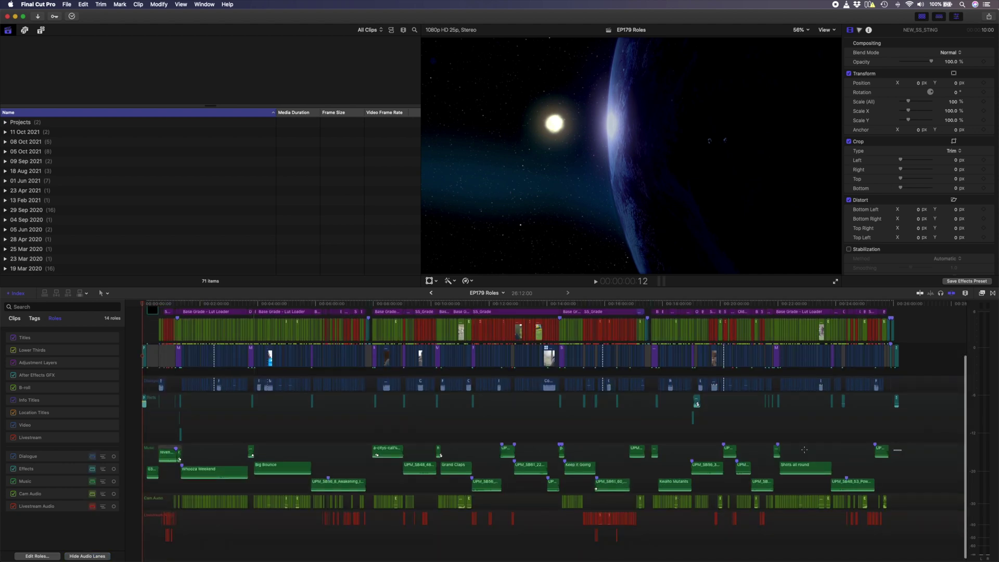
left_click(123, 481)
key("alt+g")
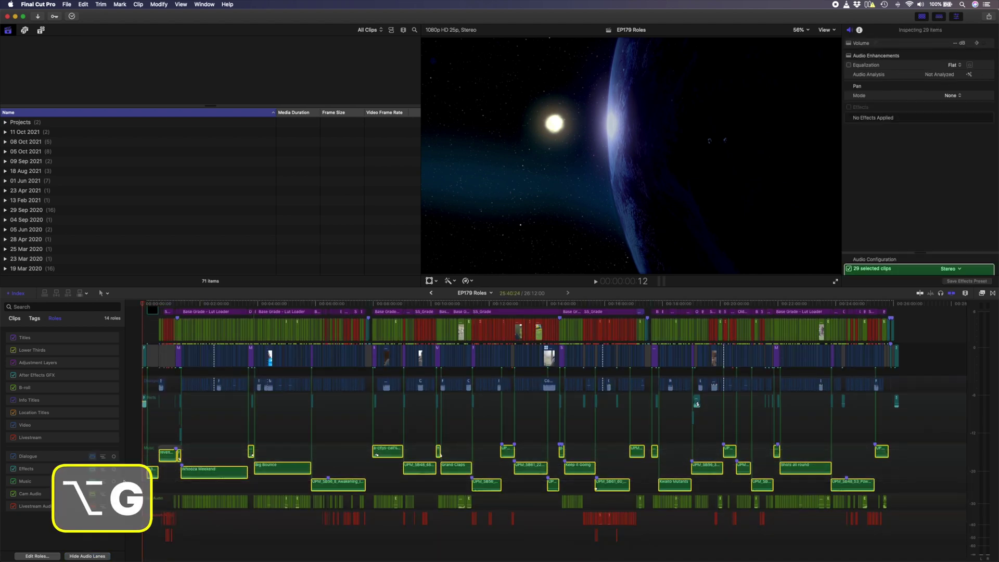
type("Music")
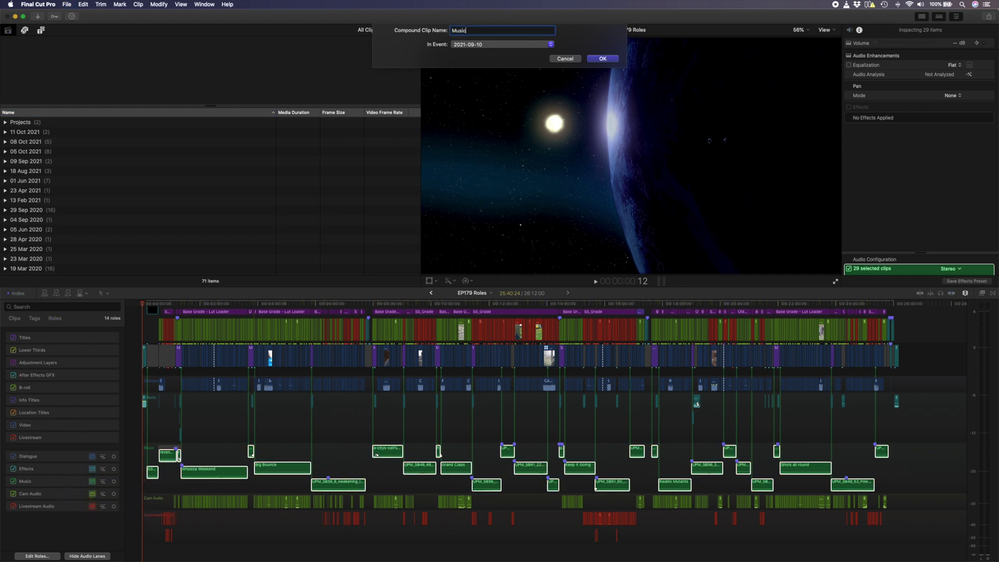
key("Return")
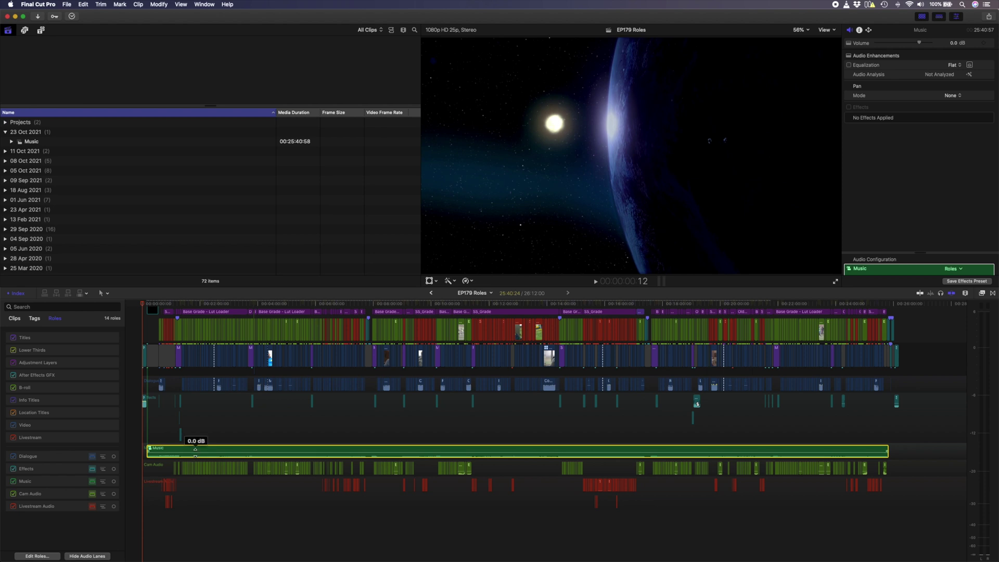
left_click_drag(195, 450, 195, 453)
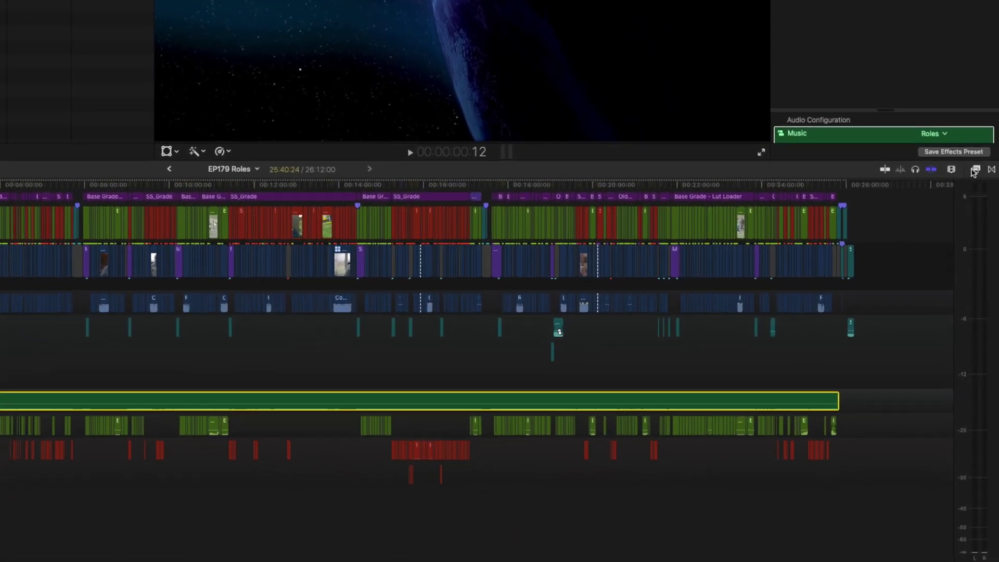
Apply Channel EQ to the Music compound clip and open its graphical EQ editor.
left_click(982, 293)
type("eq")
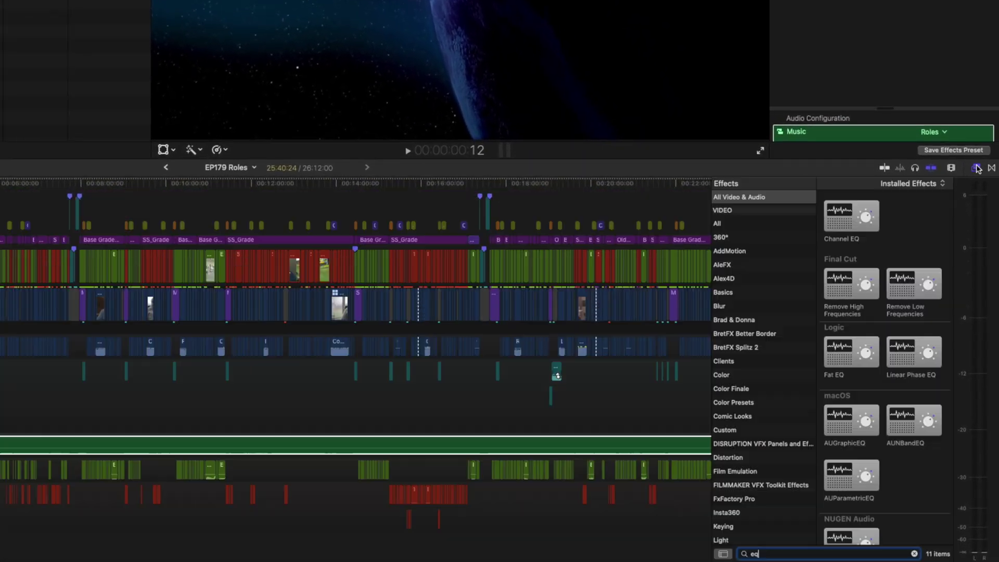
left_click_drag(857, 215, 430, 446)
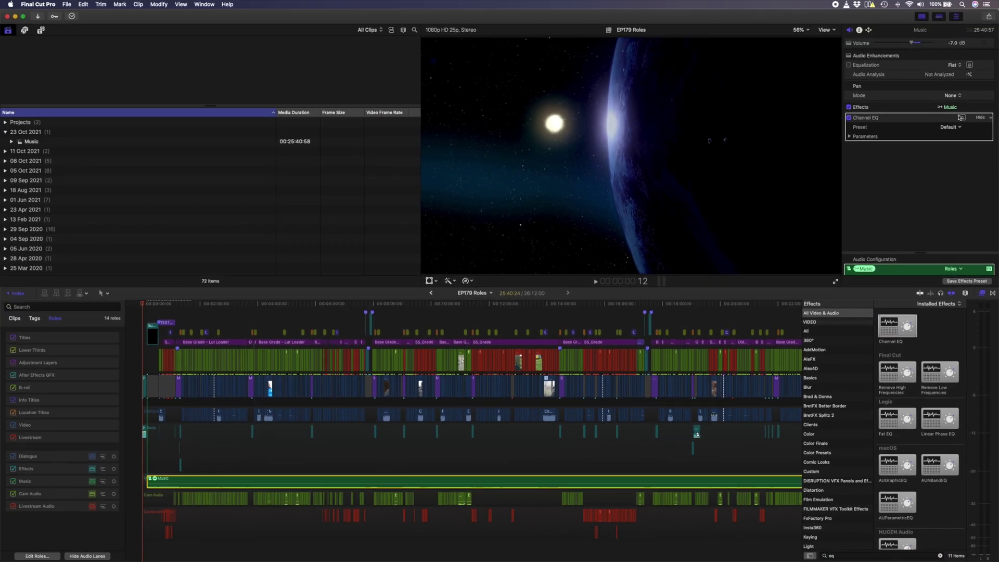
left_click(962, 118)
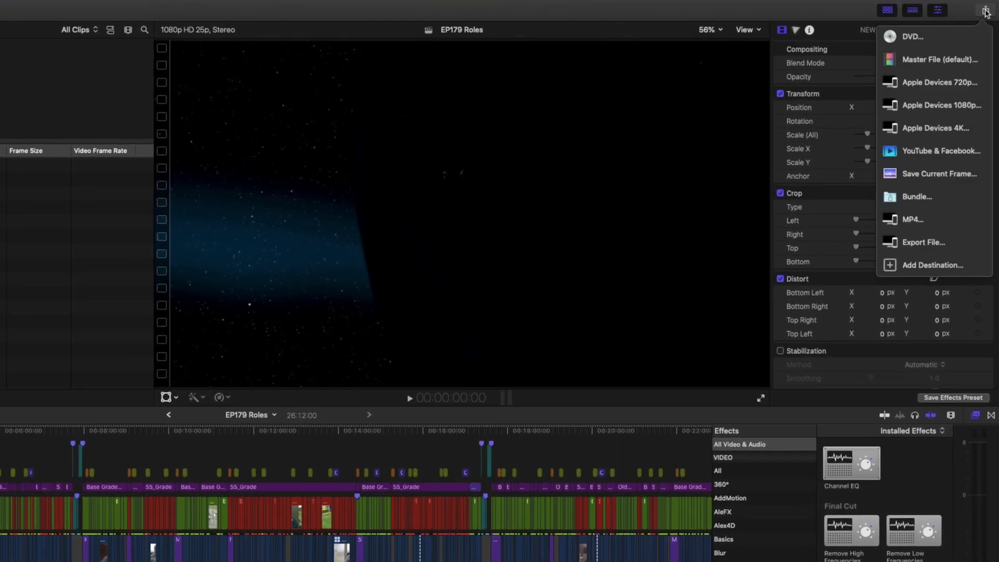
Set the Share Master File roles export to Multitrack QuickTime Movie.
left_click(930, 59)
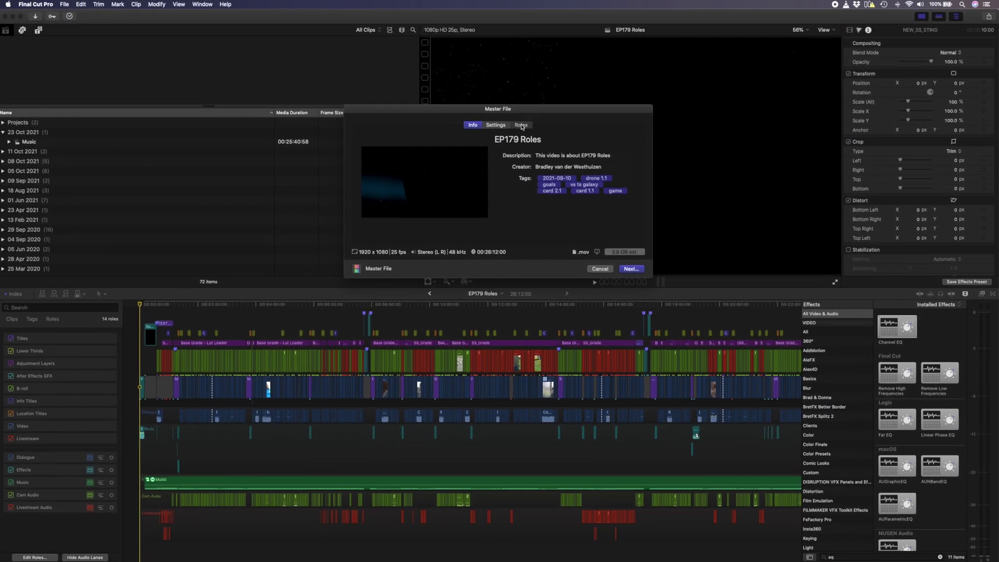
left_click(306, 167)
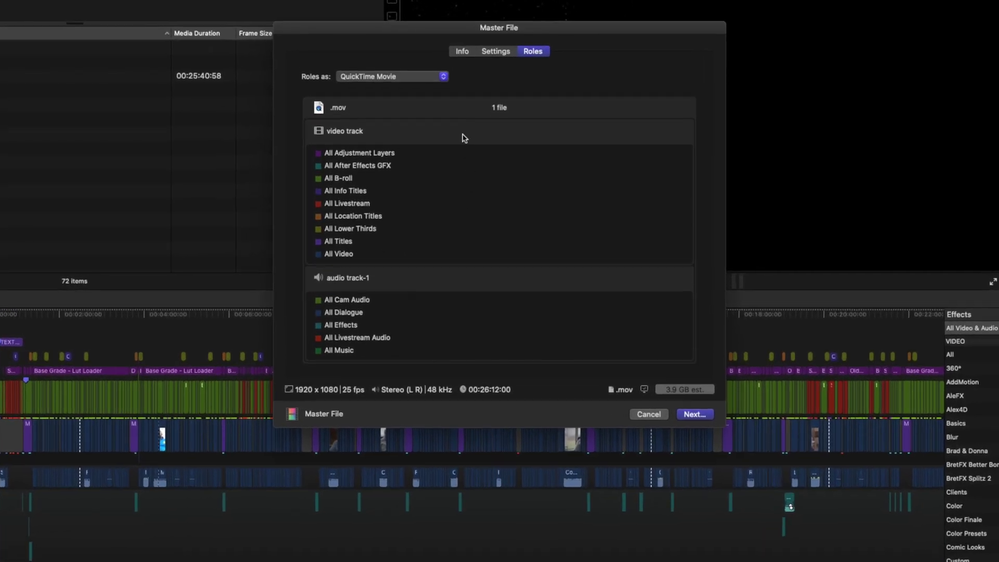
left_click(414, 75)
left_click(412, 94)
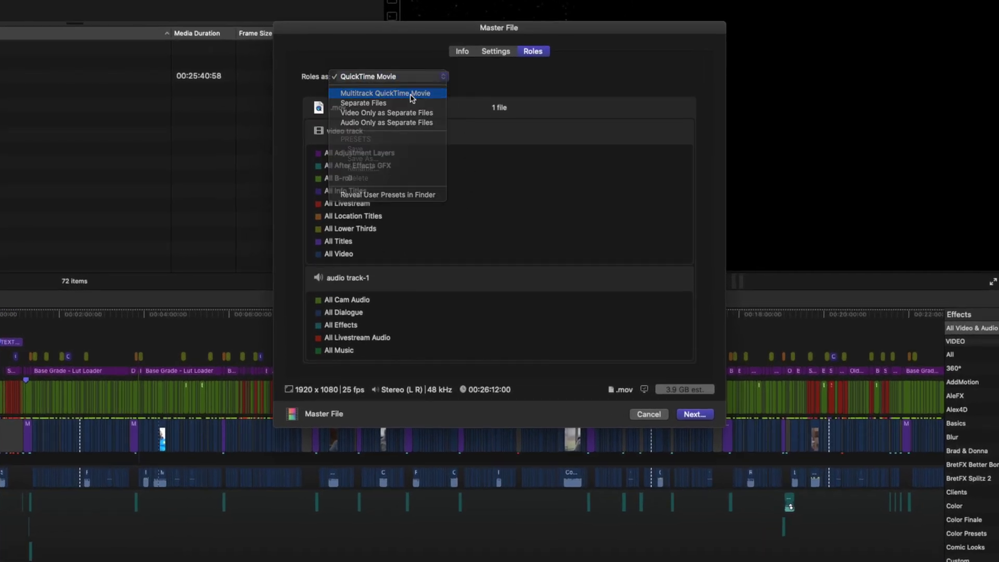
scroll(448, 278, "down", 2)
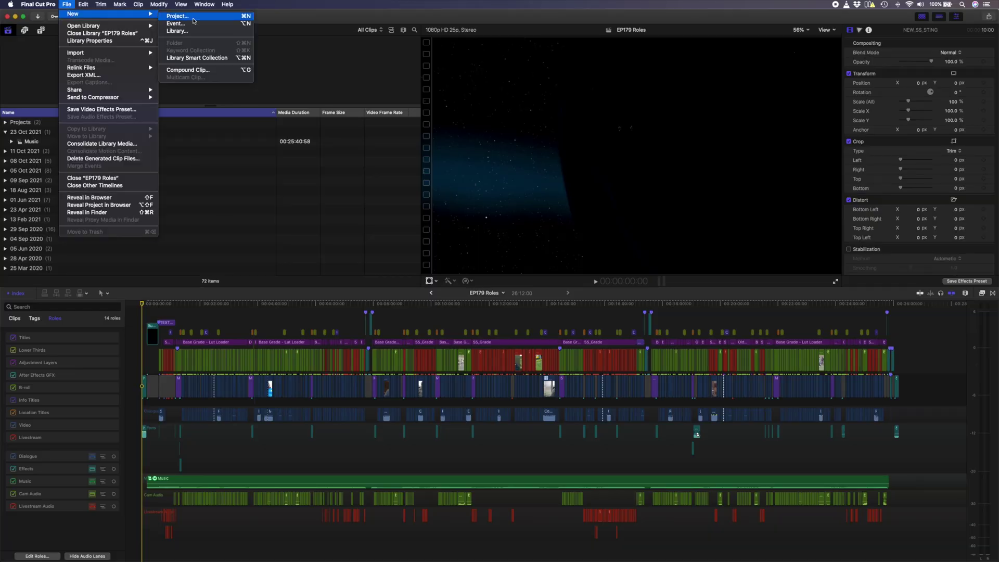
Create a project named New Project and fill it with several Basic Title clips.
left_click(195, 32)
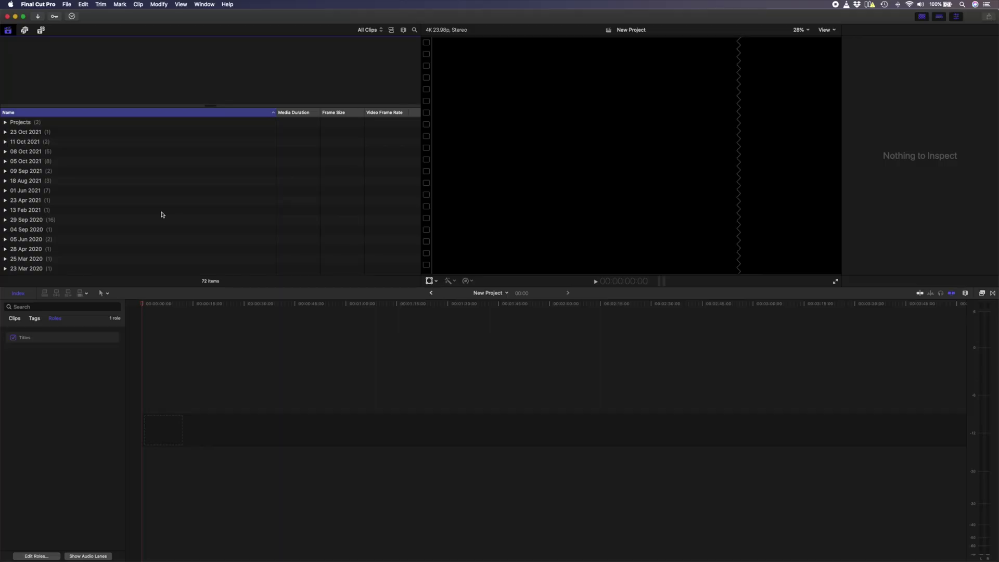
key("super+n")
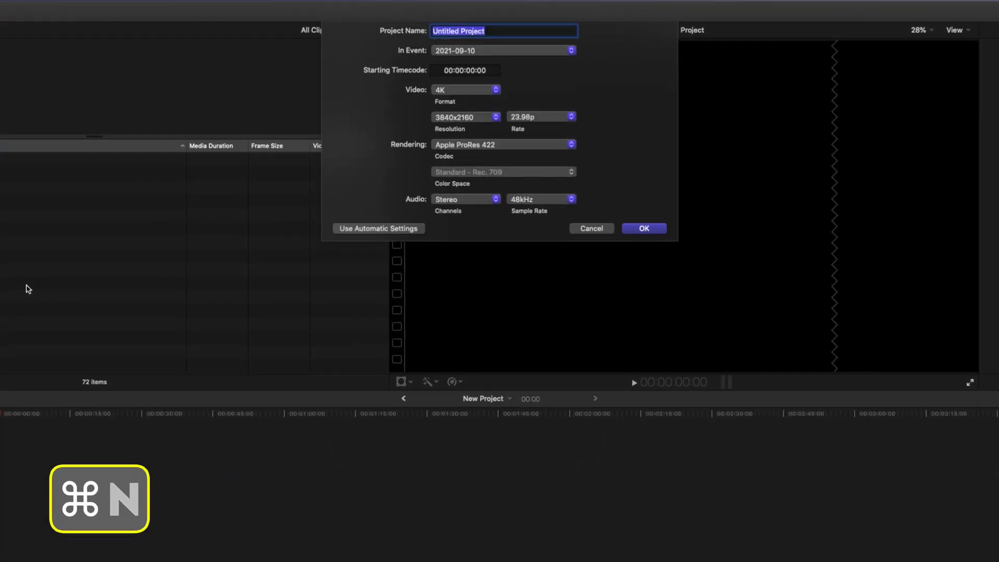
type("New Project")
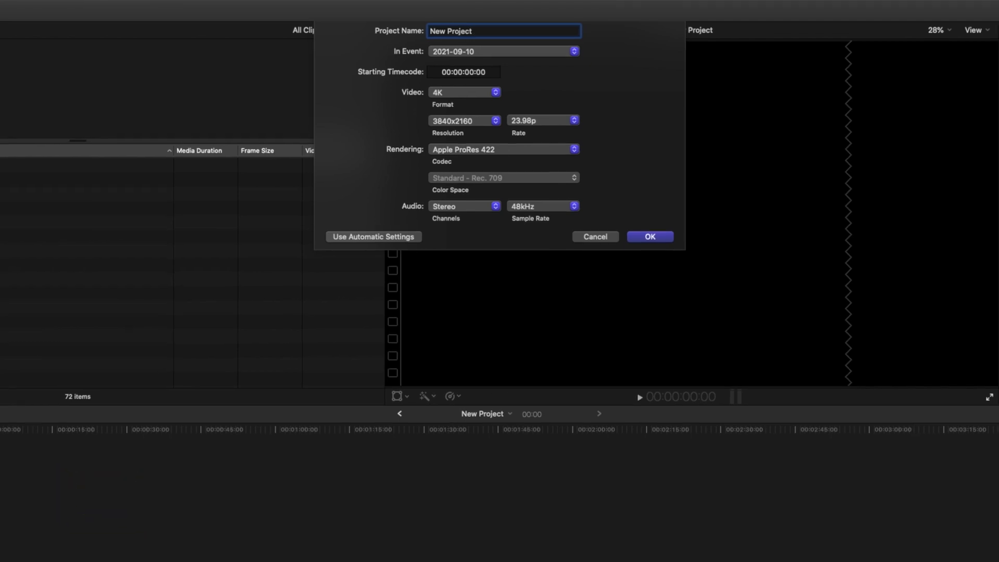
key("Return")
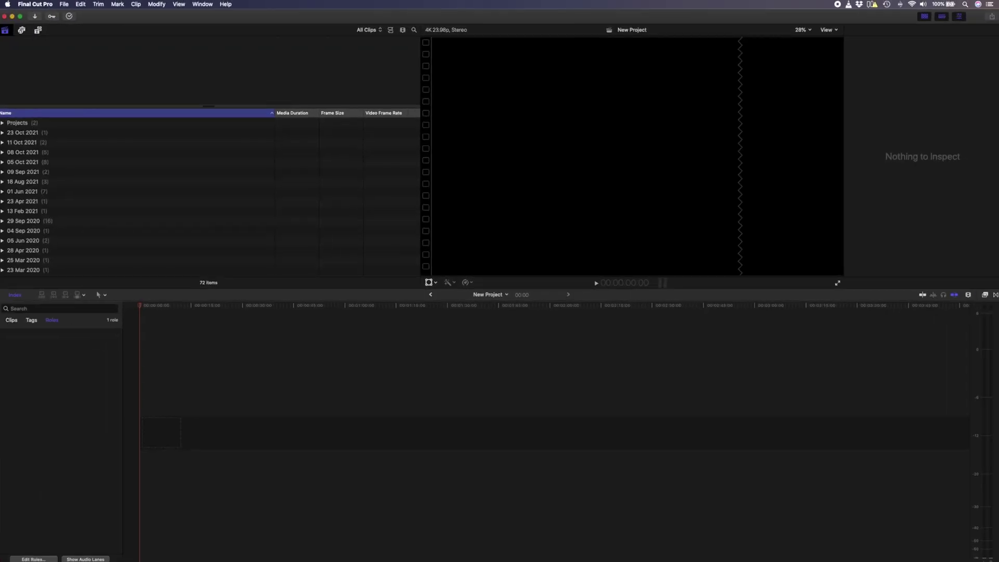
key("ctrl+t")
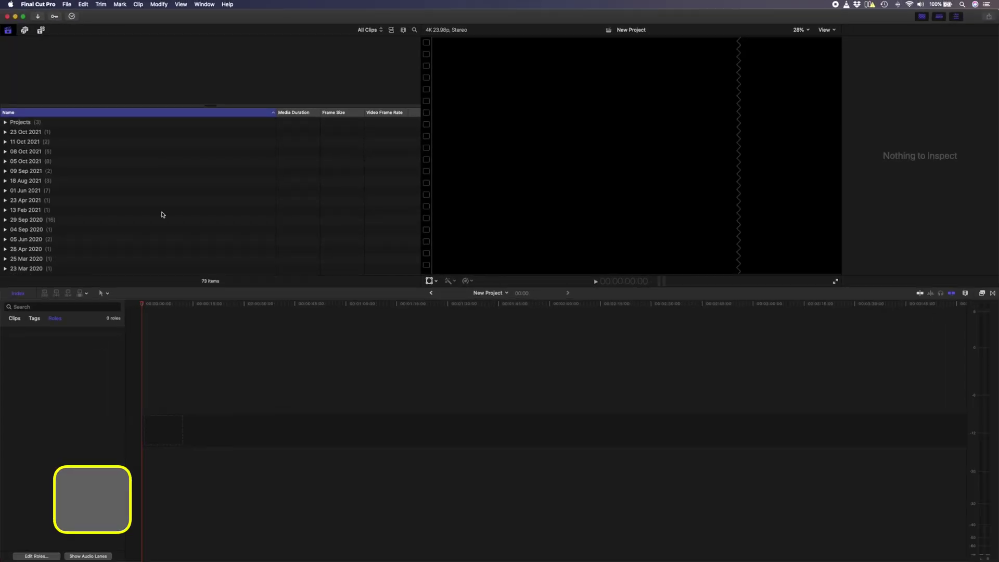
left_click(163, 430)
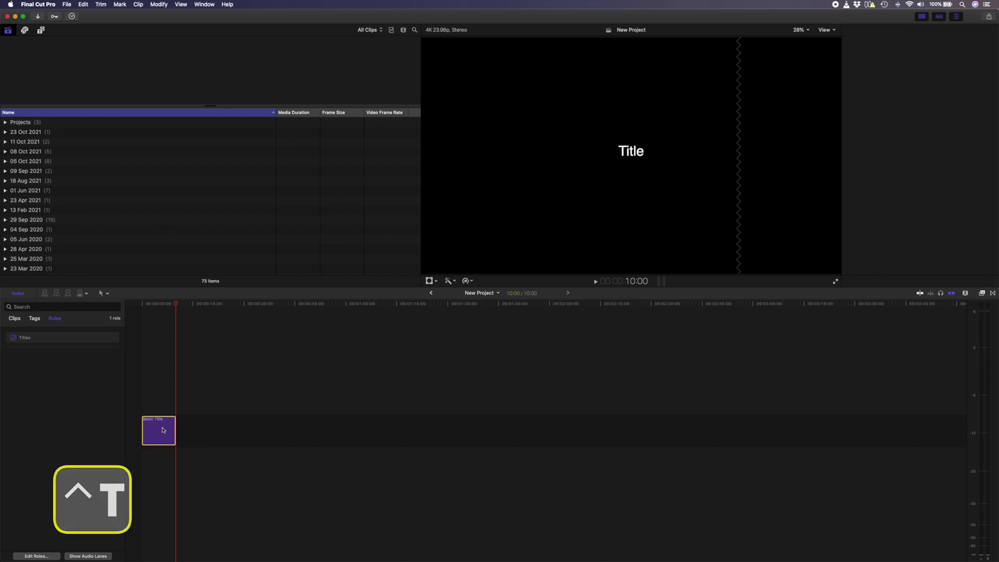
key("ctrl+t")
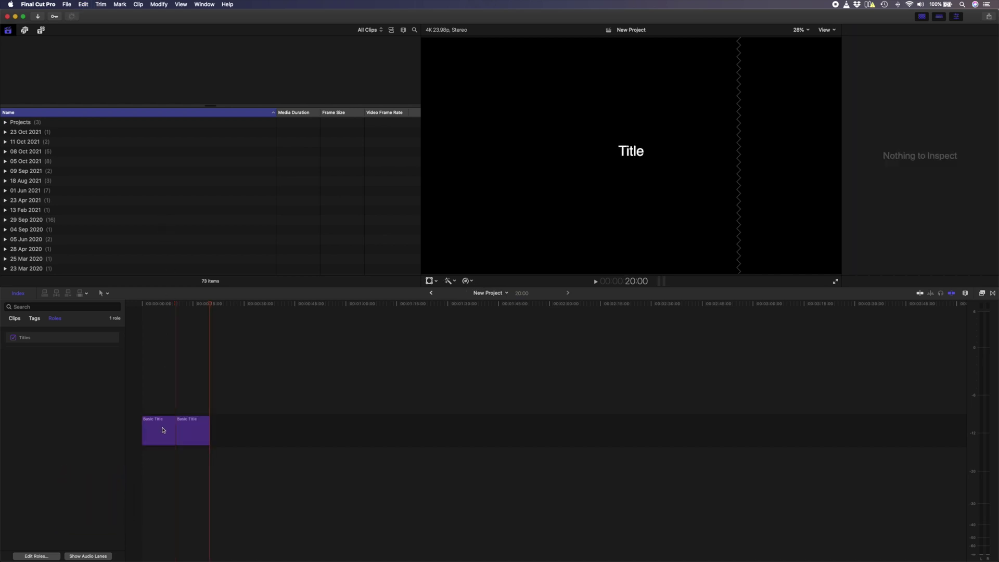
key("ctrl+t")
key("ctrl+t")
key("ctrl+t")
key("ctrl+t")
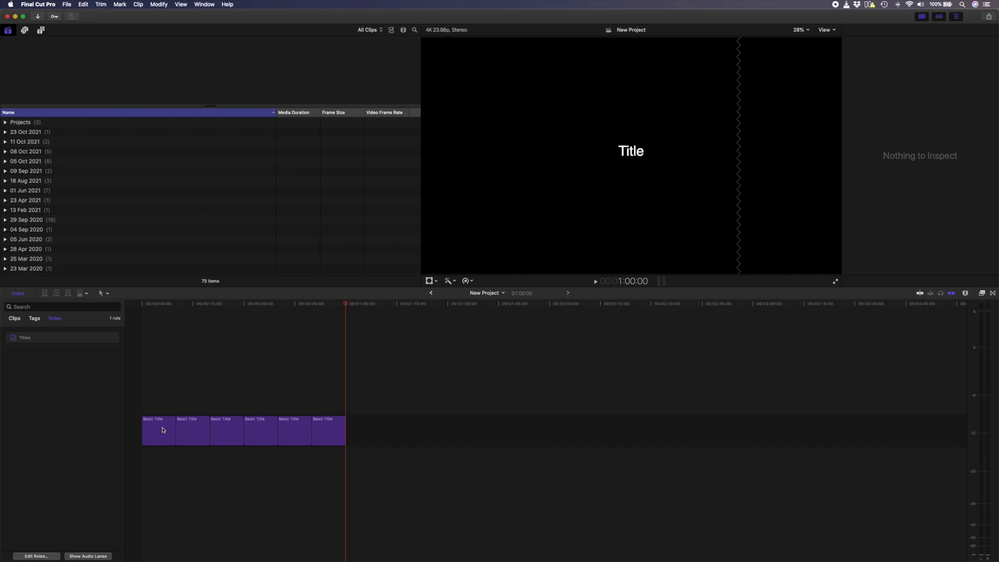
key("ctrl+t")
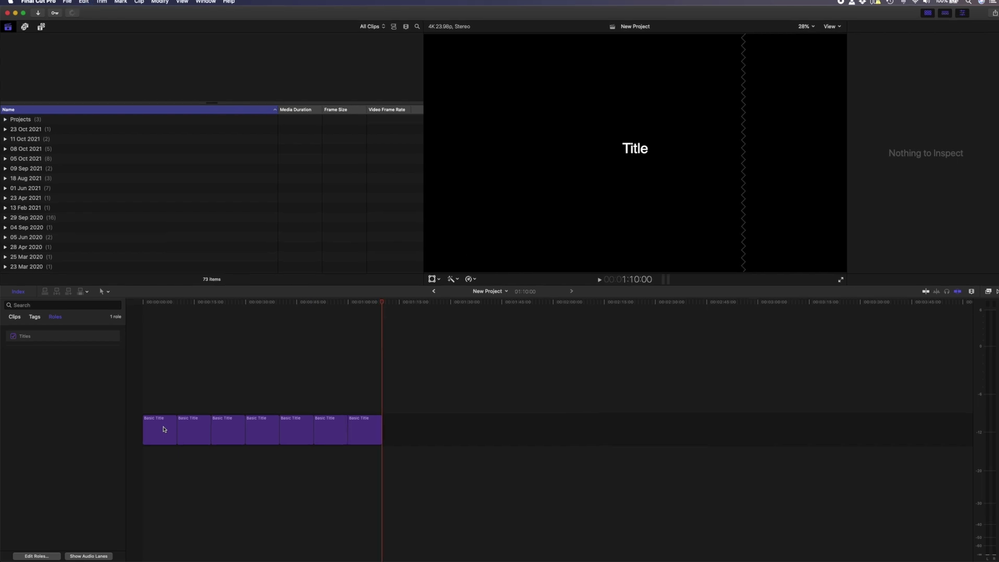
key("ctrl+t")
key("ctrl+t")
Assign the Video role and two new video roles to the next title clips.
right_click(163, 430)
left_click(233, 429)
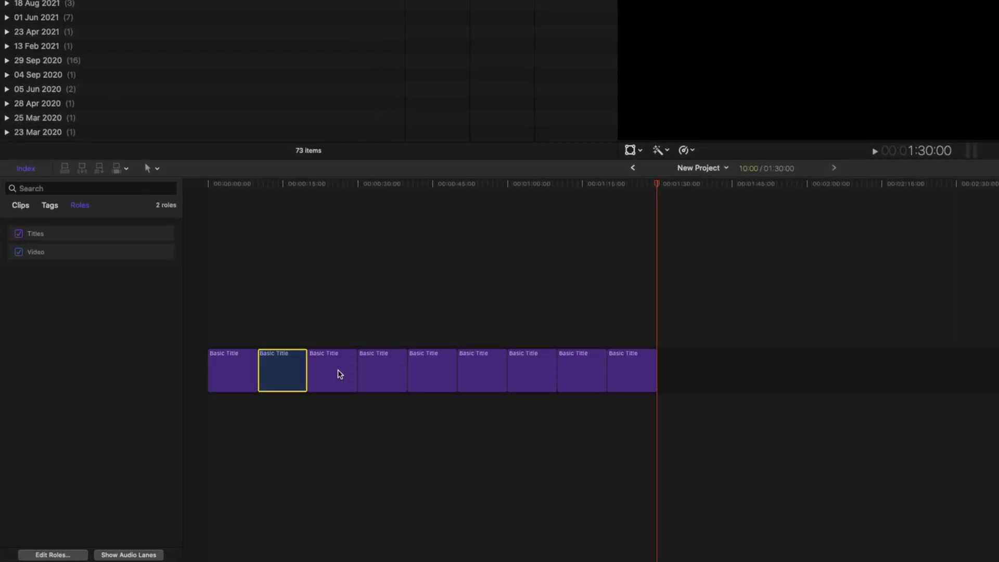
right_click(338, 373)
left_click(510, 468)
right_click(368, 371)
right_click(436, 369)
left_click(609, 489)
Give the remaining title clips a different role plus Livestream, Location Titles and Lower Thirds.
right_click(488, 369)
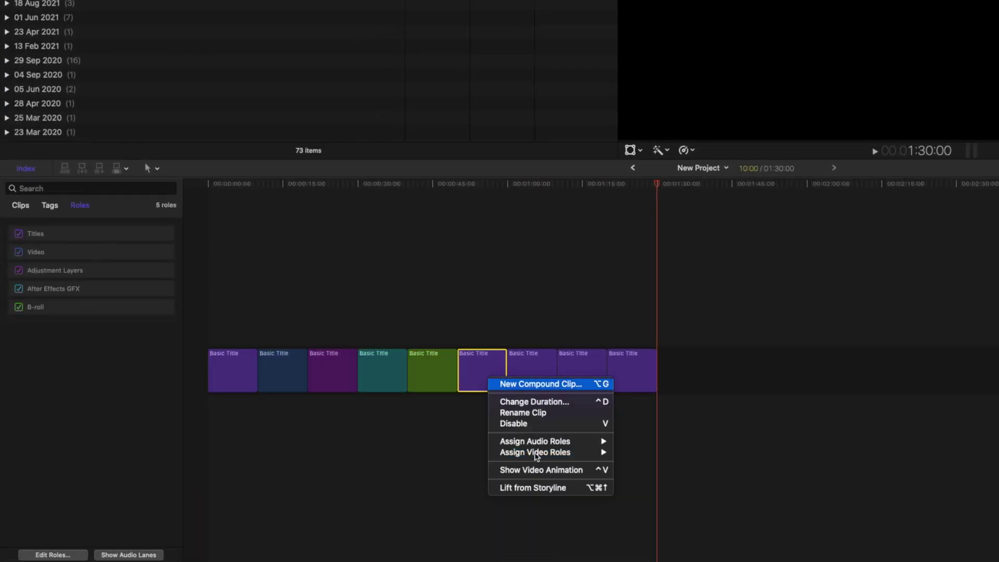
left_click(661, 499)
right_click(517, 358)
left_click(687, 491)
right_click(582, 359)
left_click(749, 502)
right_click(645, 359)
left_click(812, 521)
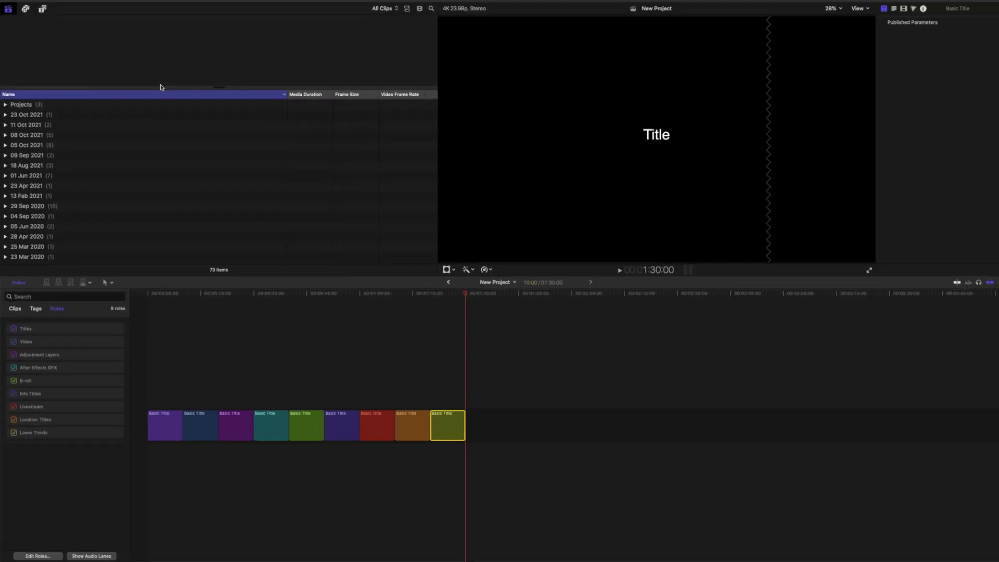
Place the Bark sound effect from Sound Effects after the titles.
left_click(25, 9)
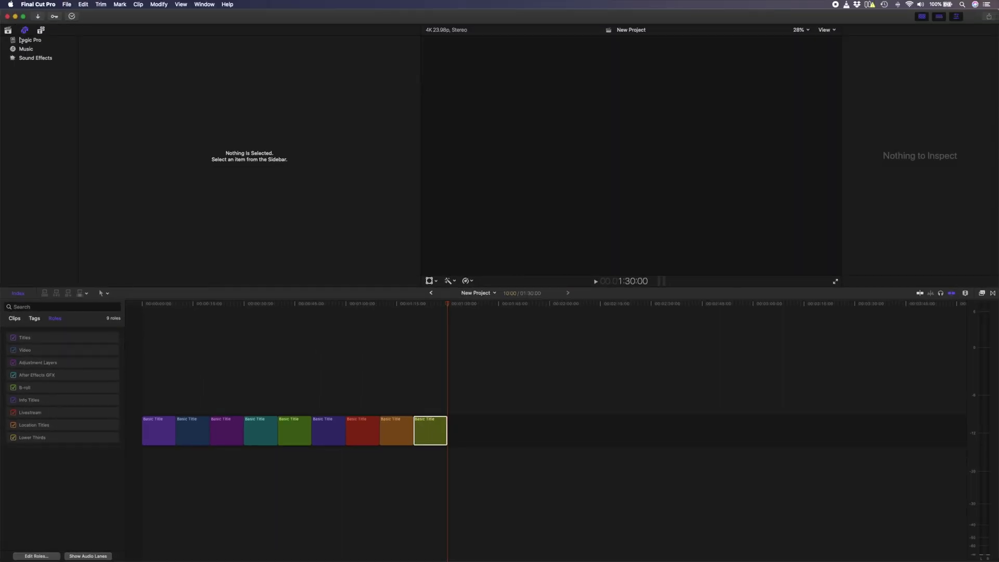
left_click(25, 60)
left_click_drag(109, 186, 479, 445)
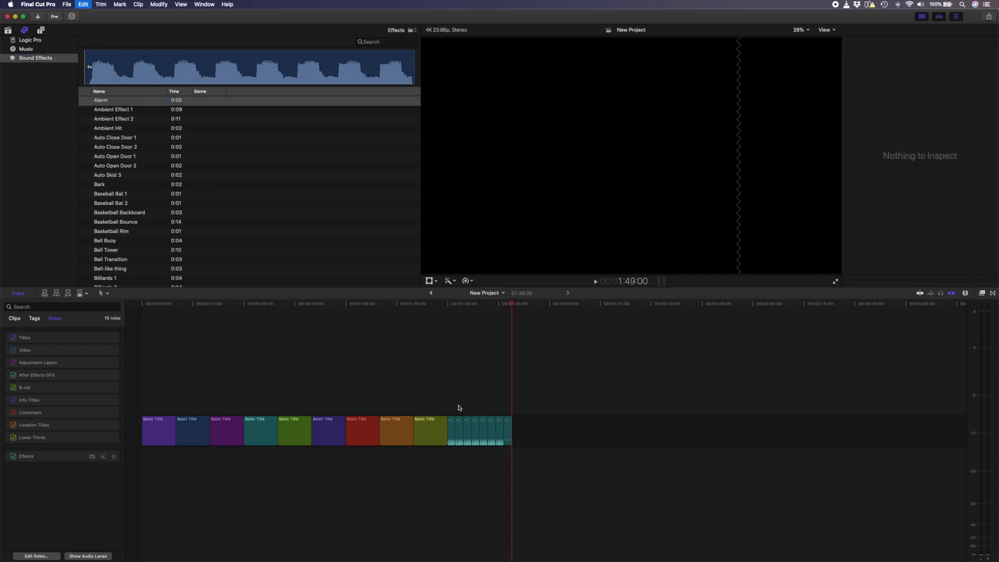
Give the Bark clips the Music, Cam Audio and Livestream Audio roles and delete the surplus clips.
right_click(455, 421)
mouse_move(500, 471)
left_click(576, 497)
right_click(459, 421)
left_click(587, 513)
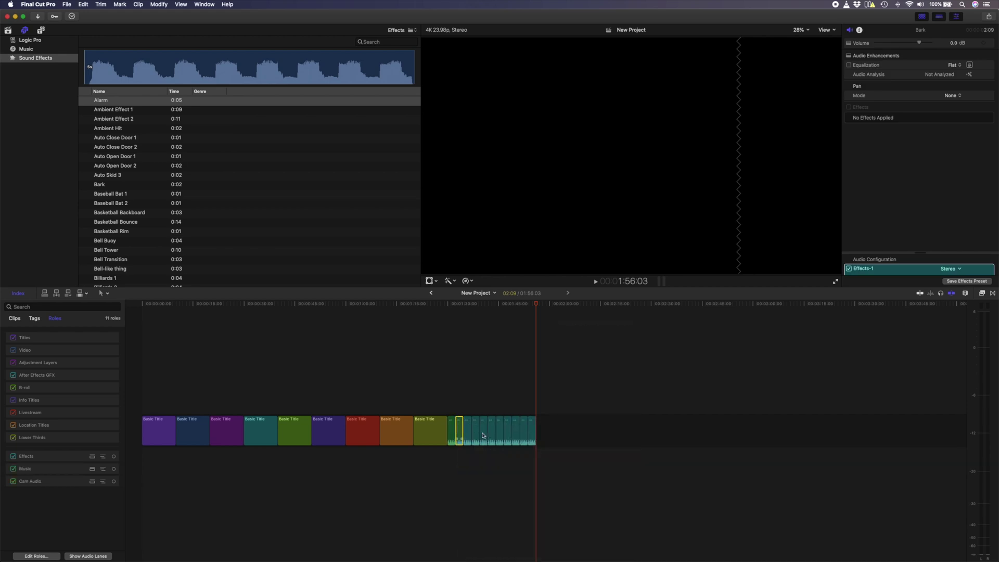
right_click(465, 422)
left_click(602, 527)
right_click(477, 422)
key("Escape")
left_click_drag(593, 328, 489, 426)
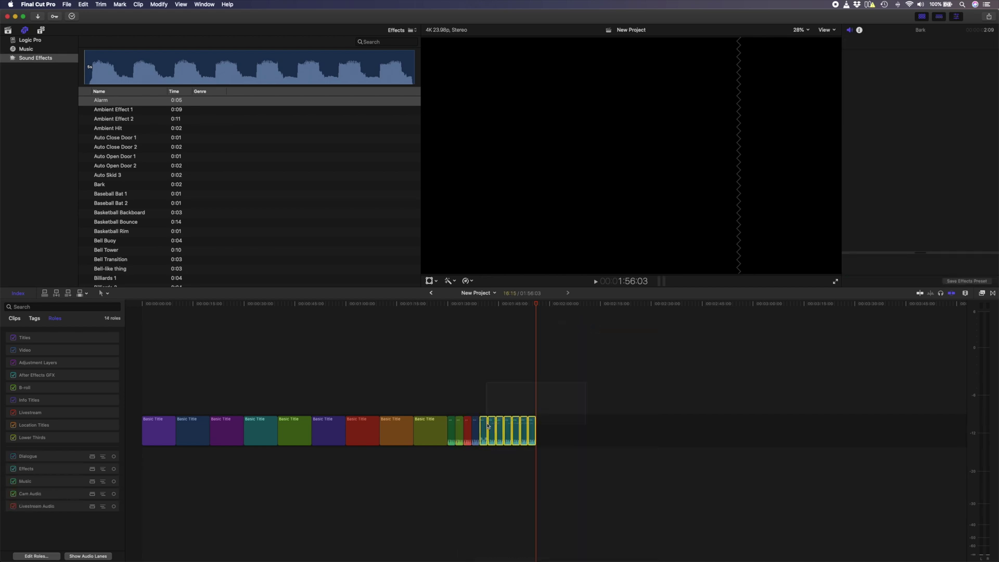
key("Delete")
Export the project as an XML file named fsdfsd.
left_click(67, 4)
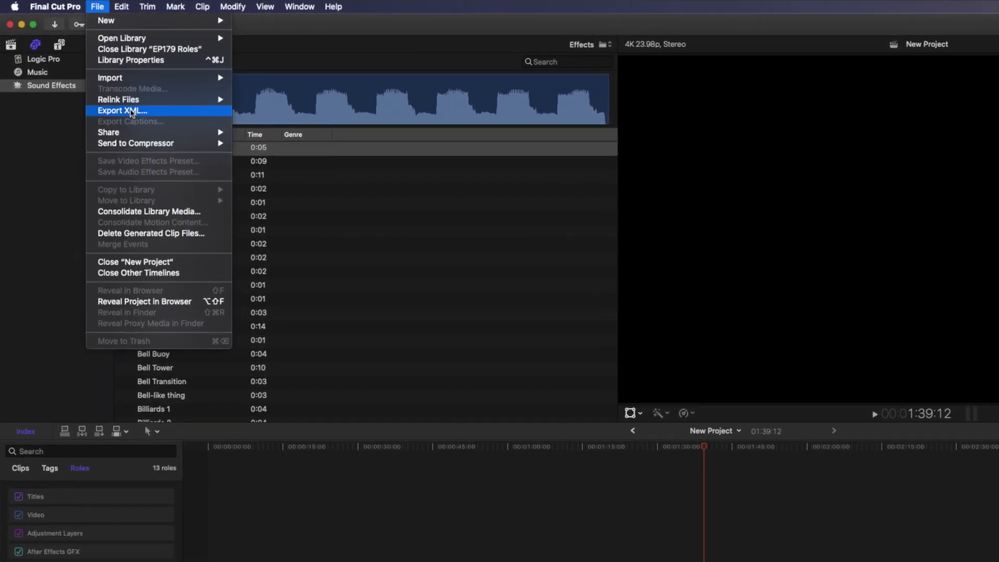
left_click(131, 111)
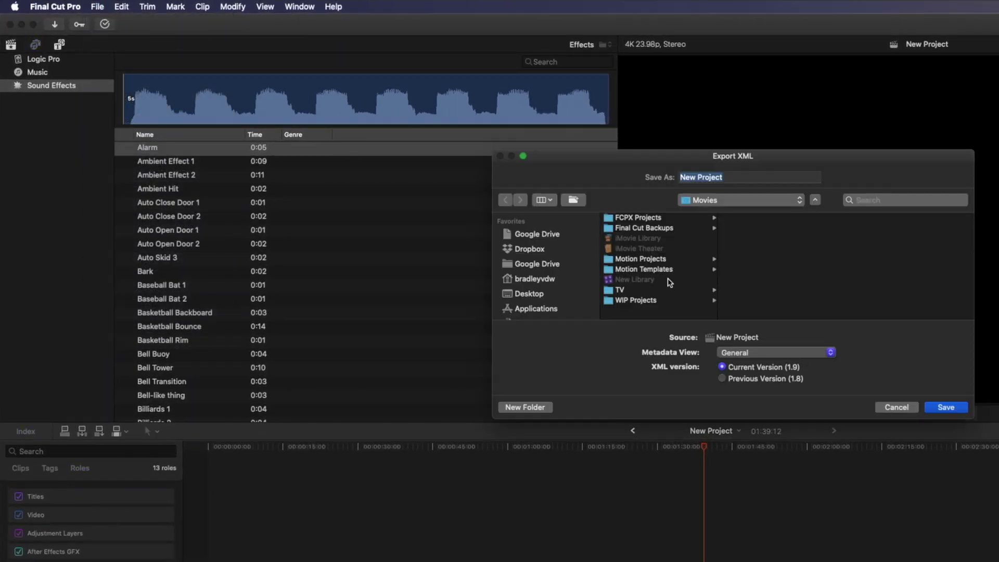
type("fsdfsd")
key("Return")
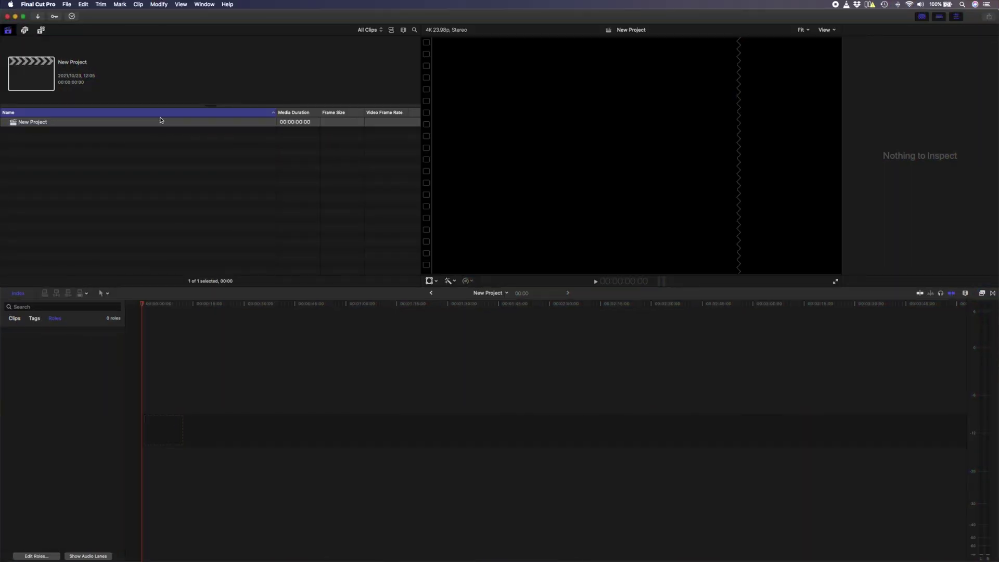
left_click(68, 4)
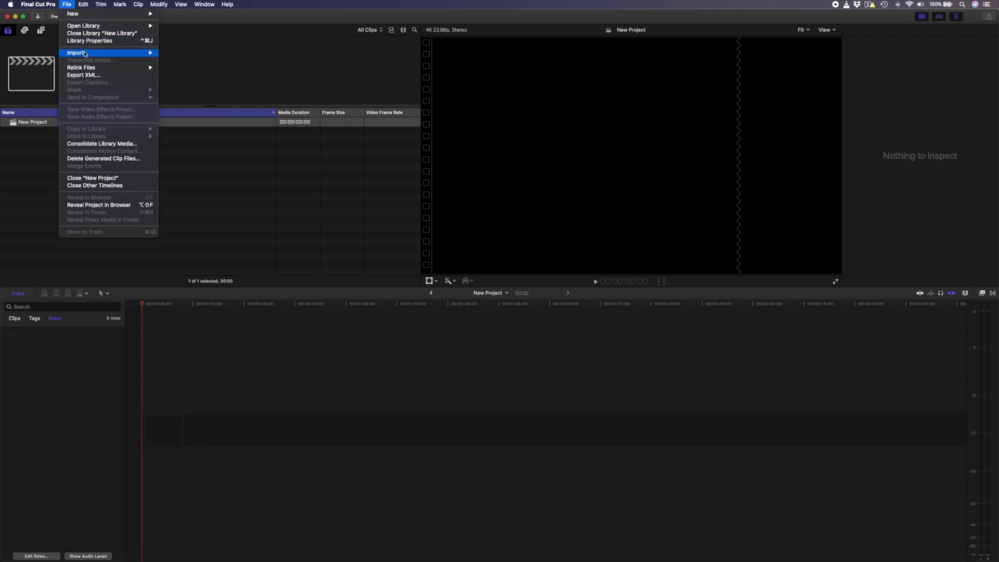
Import Roles.fcpxml from Movies into the library and move the imported project to the trash.
mouse_move(134, 54)
left_click(204, 83)
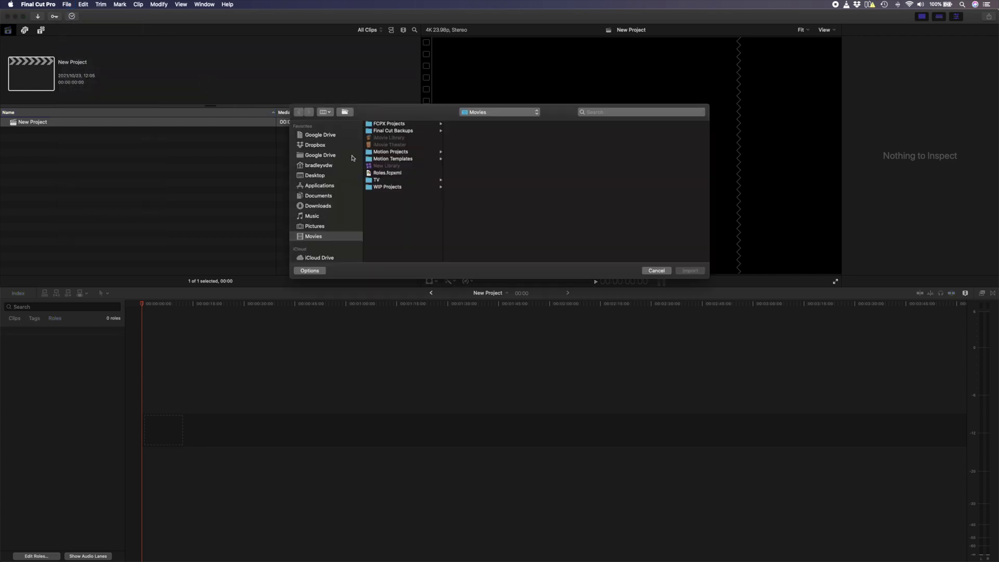
left_click(378, 174)
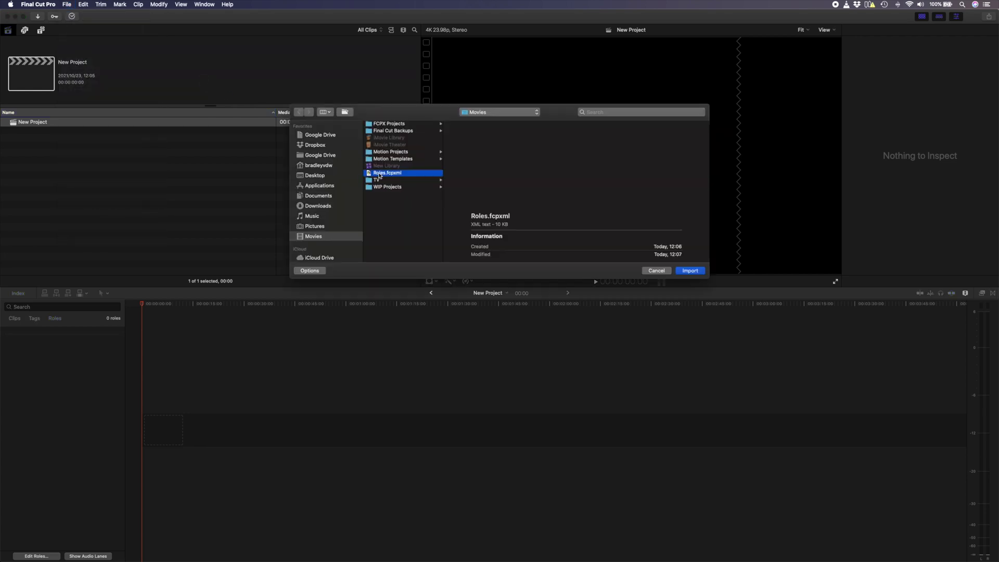
left_click(690, 271)
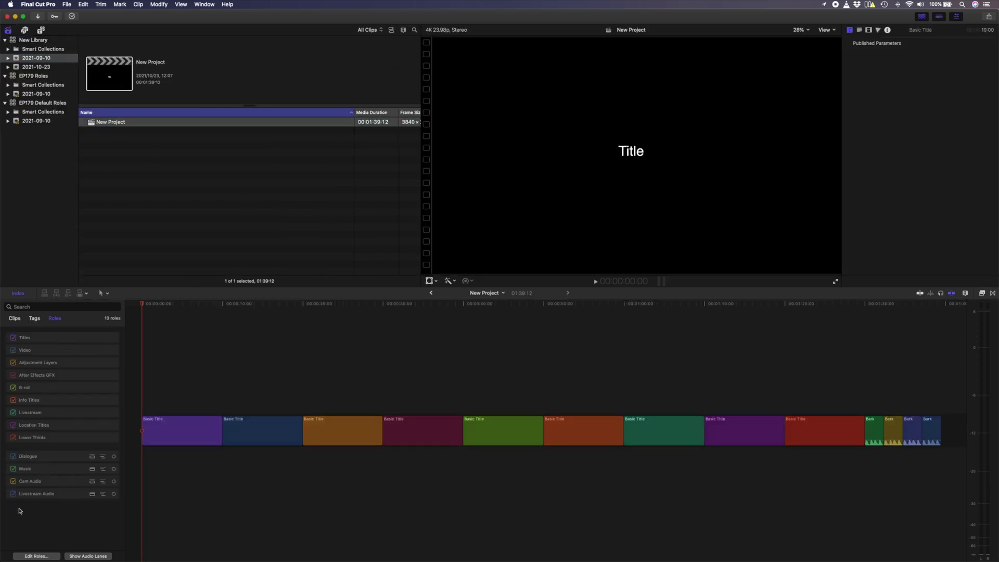
right_click(92, 124)
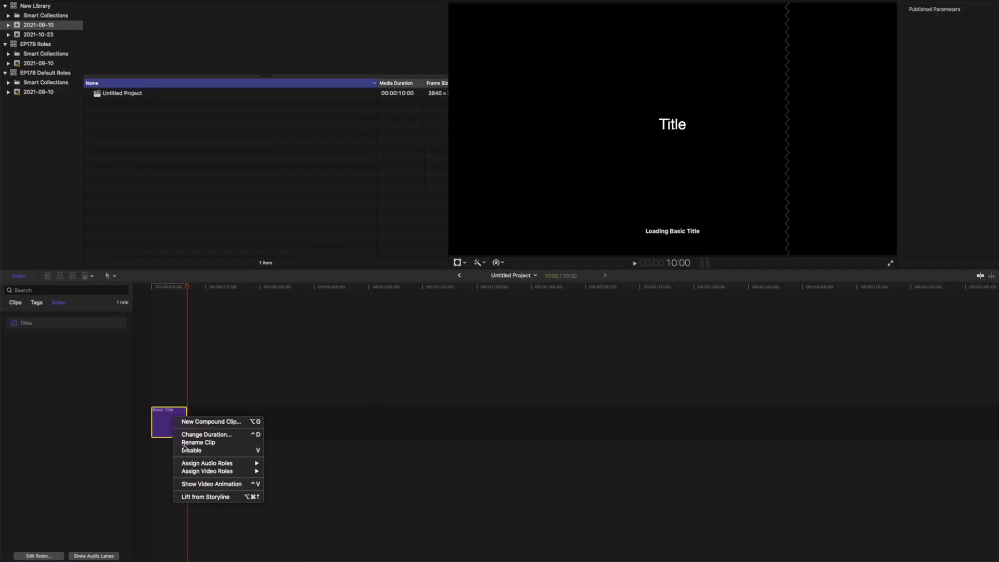
mouse_move(198, 471)
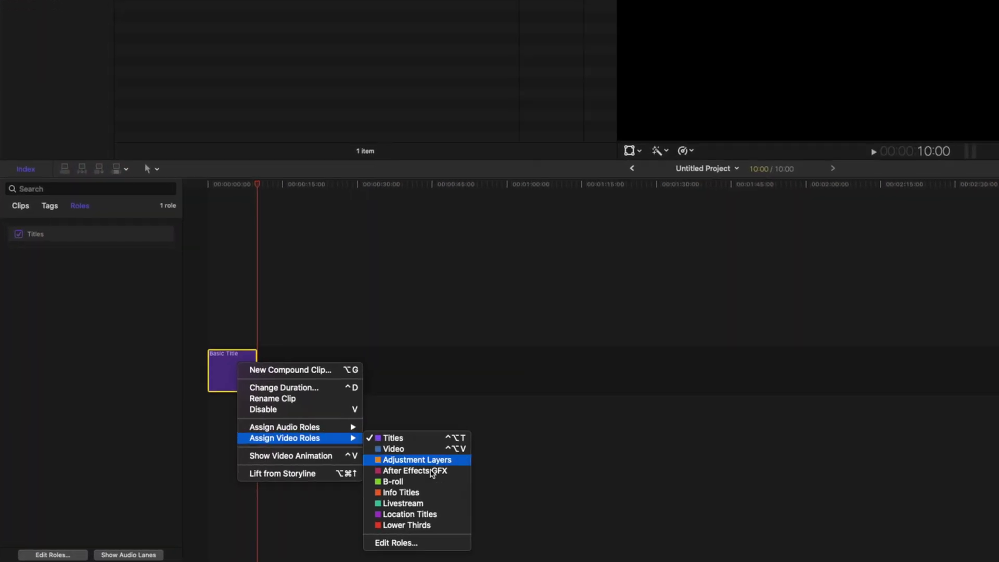